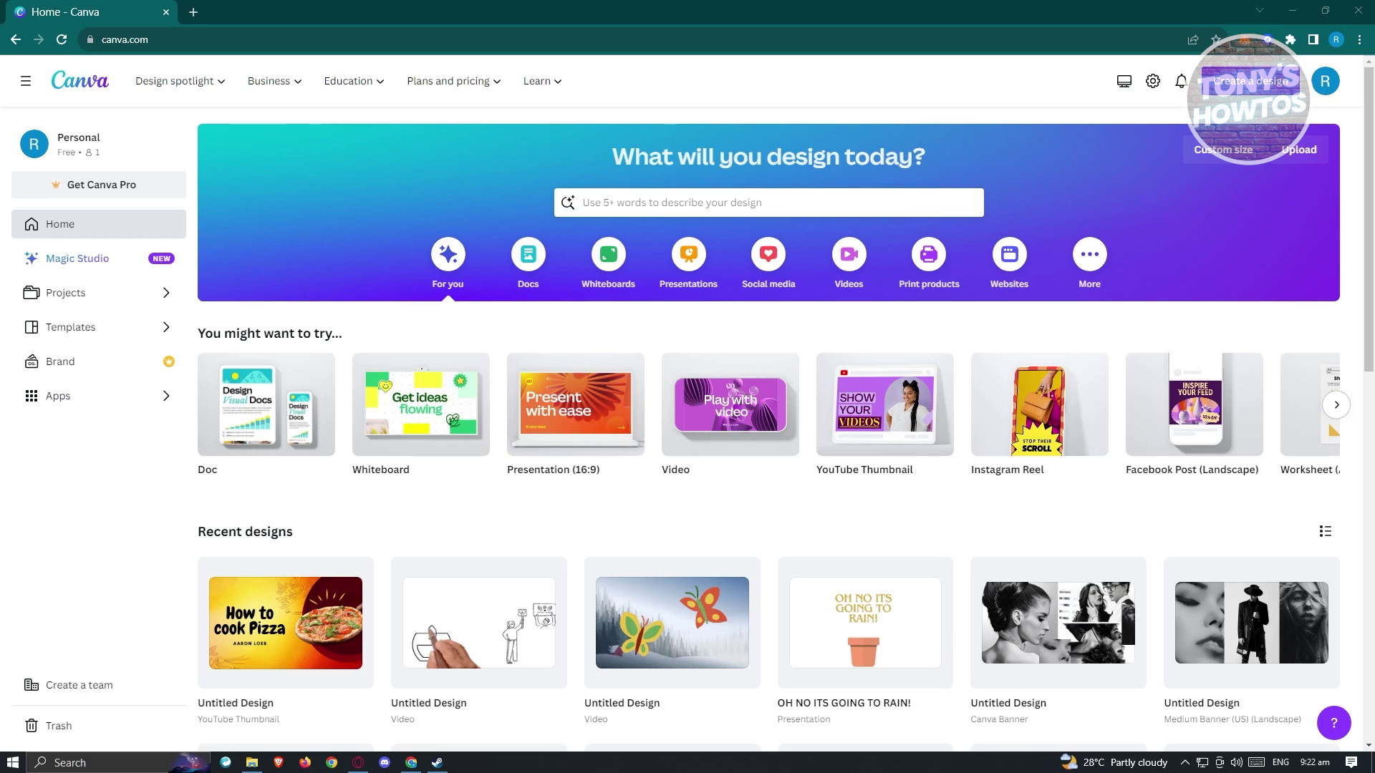
- Create a blank Presentation (16:9) design from the Canva home page
left_click(598, 430)
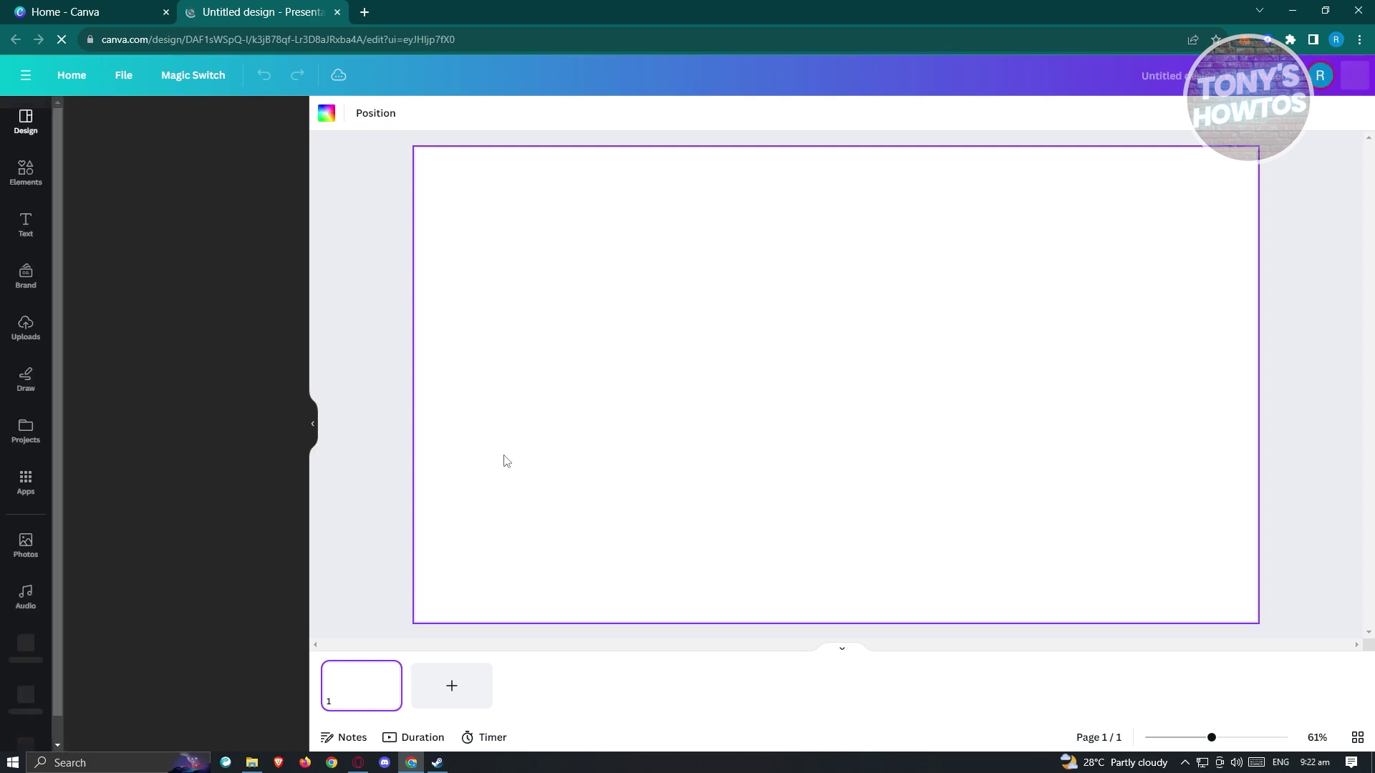
- Add the Happy BIRTHDAY text combination from the Text panel to the slide
left_click(26, 222)
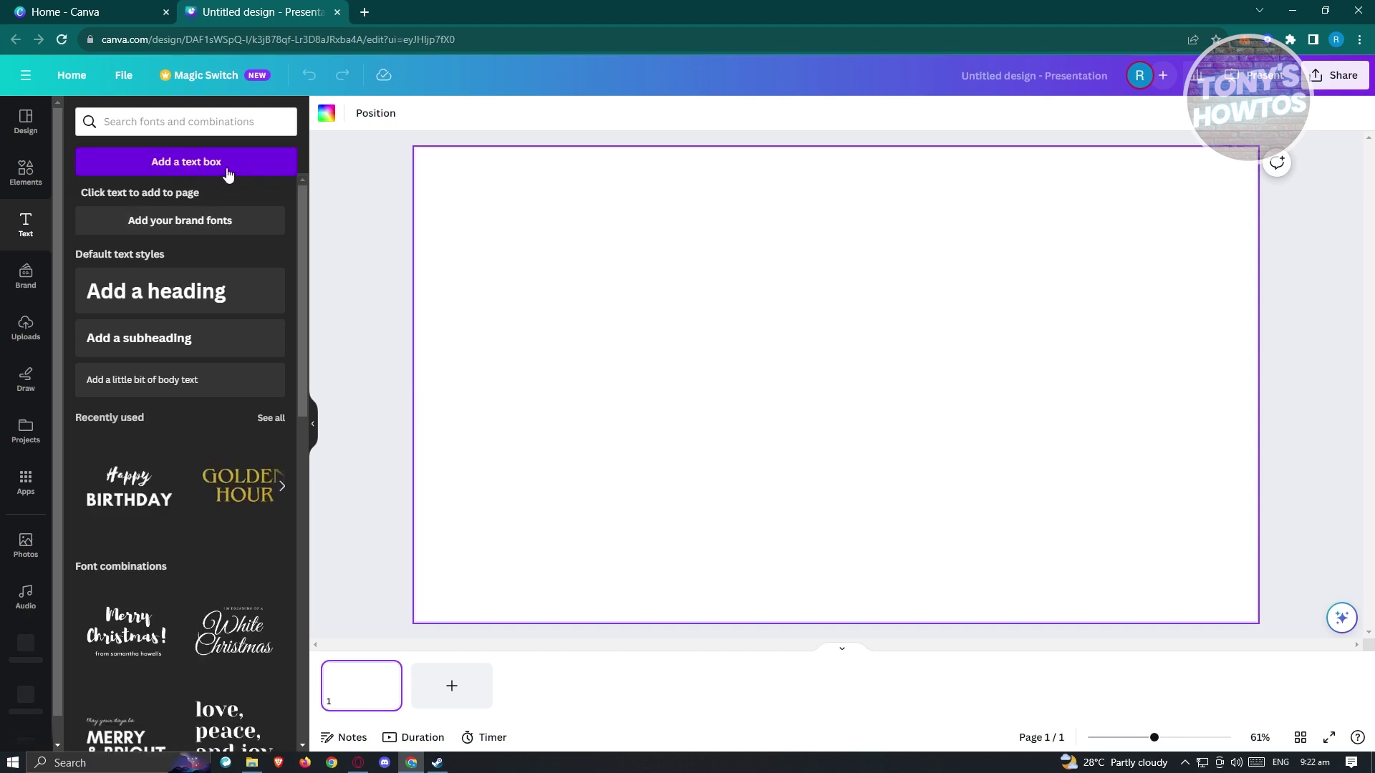
scroll(169, 430, "down", 3)
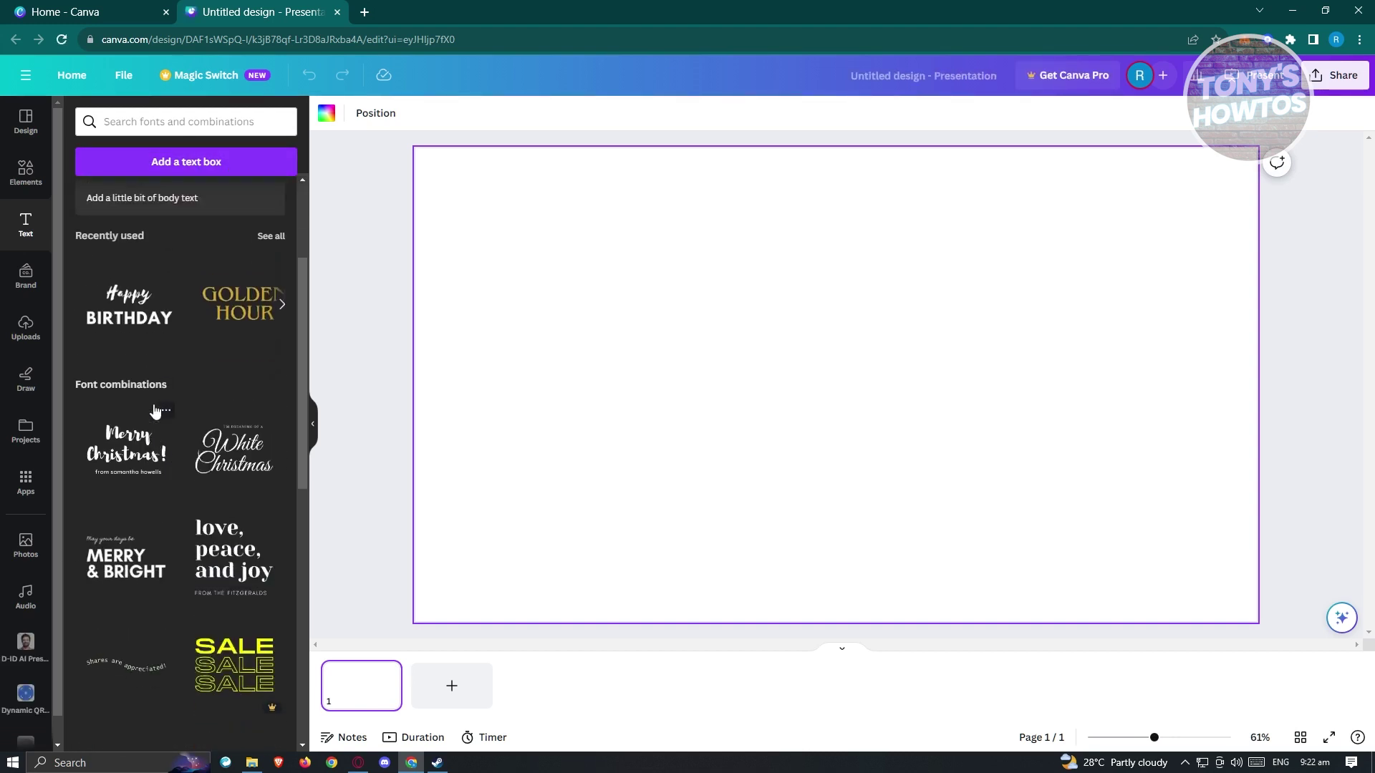
scroll(123, 460, "up", 2)
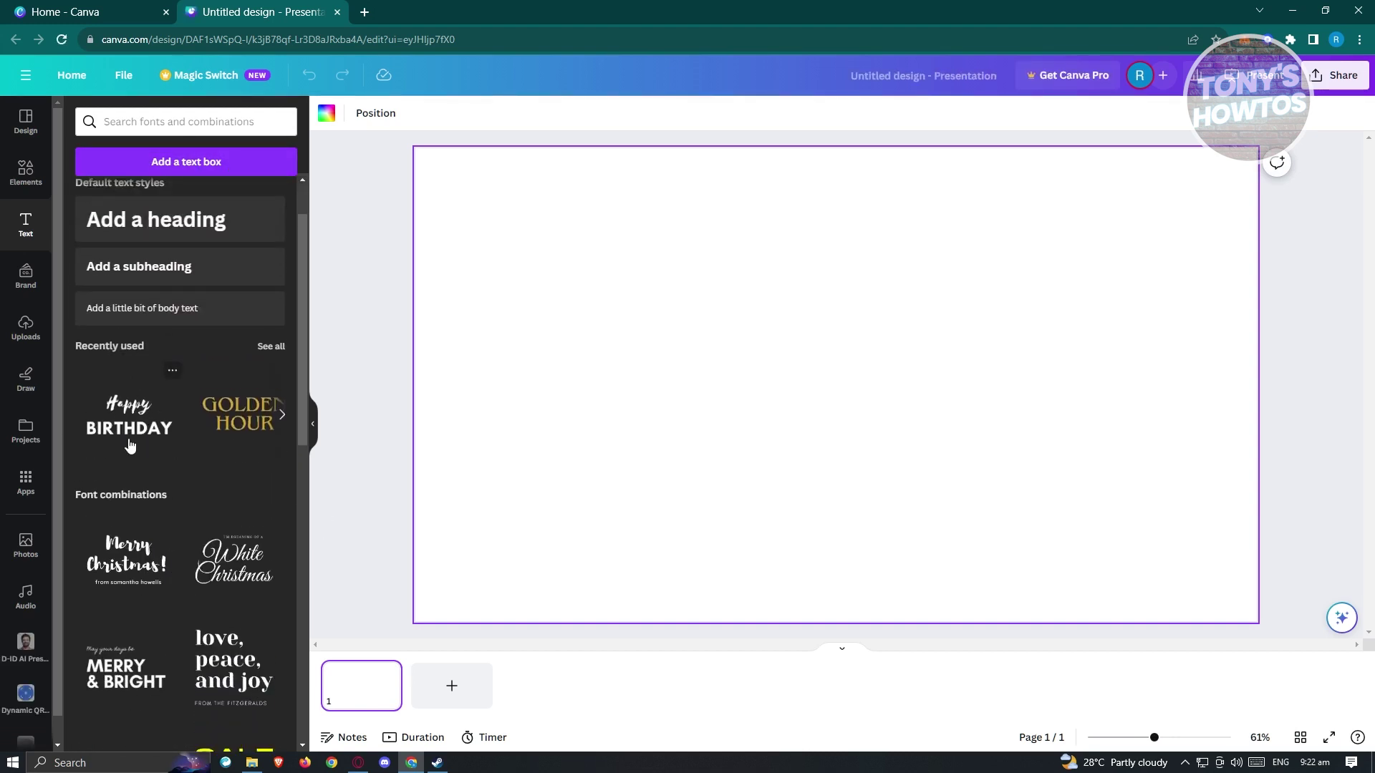
left_click_drag(130, 406, 567, 244)
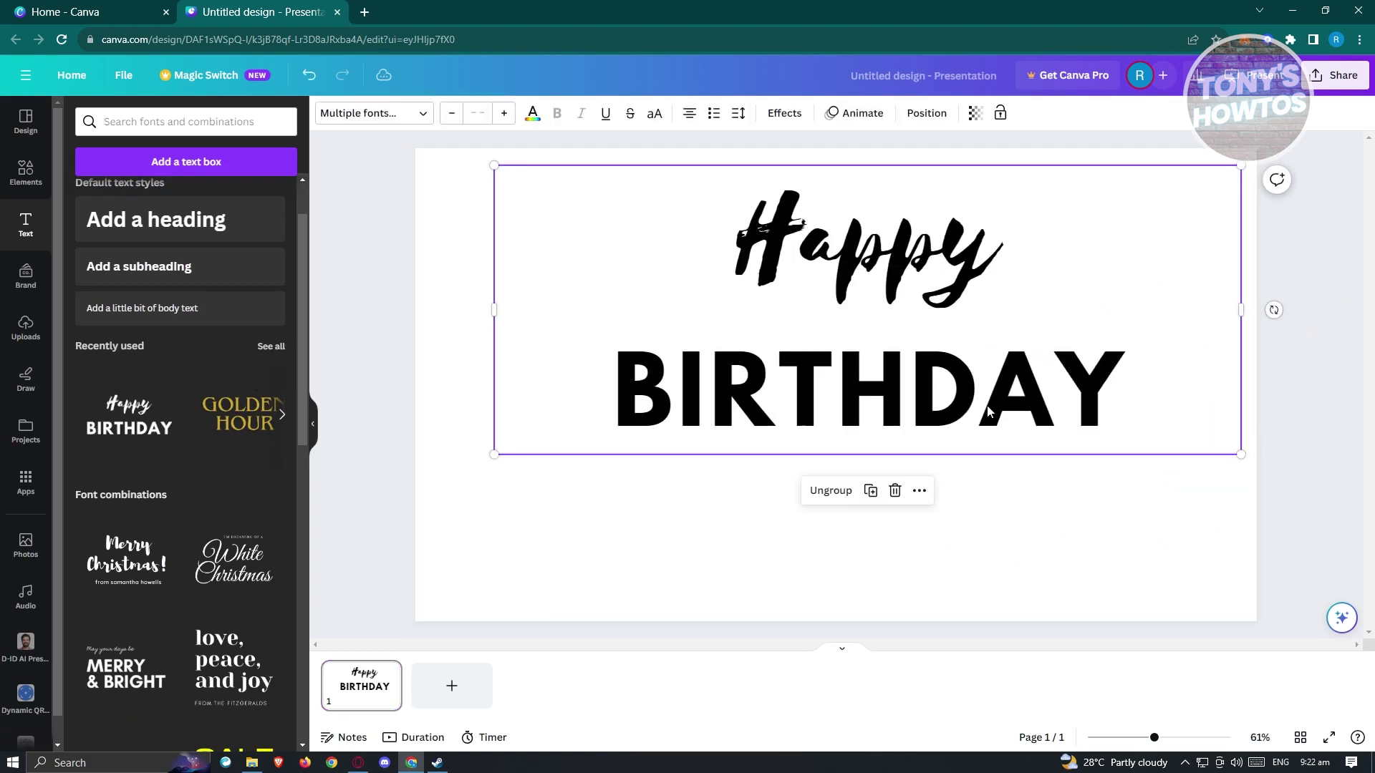
- Delete the word Happy and move BIRTHDAY higher on the page
left_click(917, 316)
left_click(917, 315)
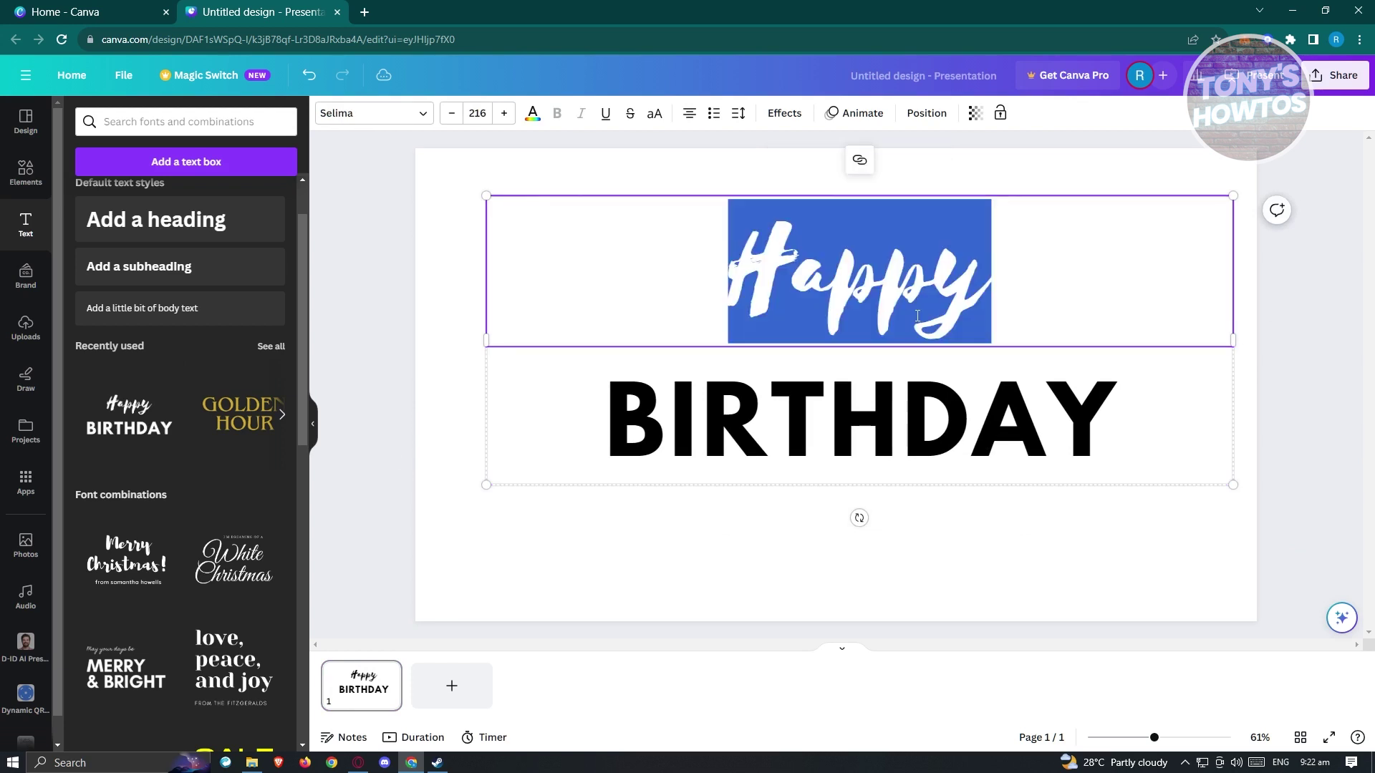
left_click(1312, 358)
left_click(669, 240)
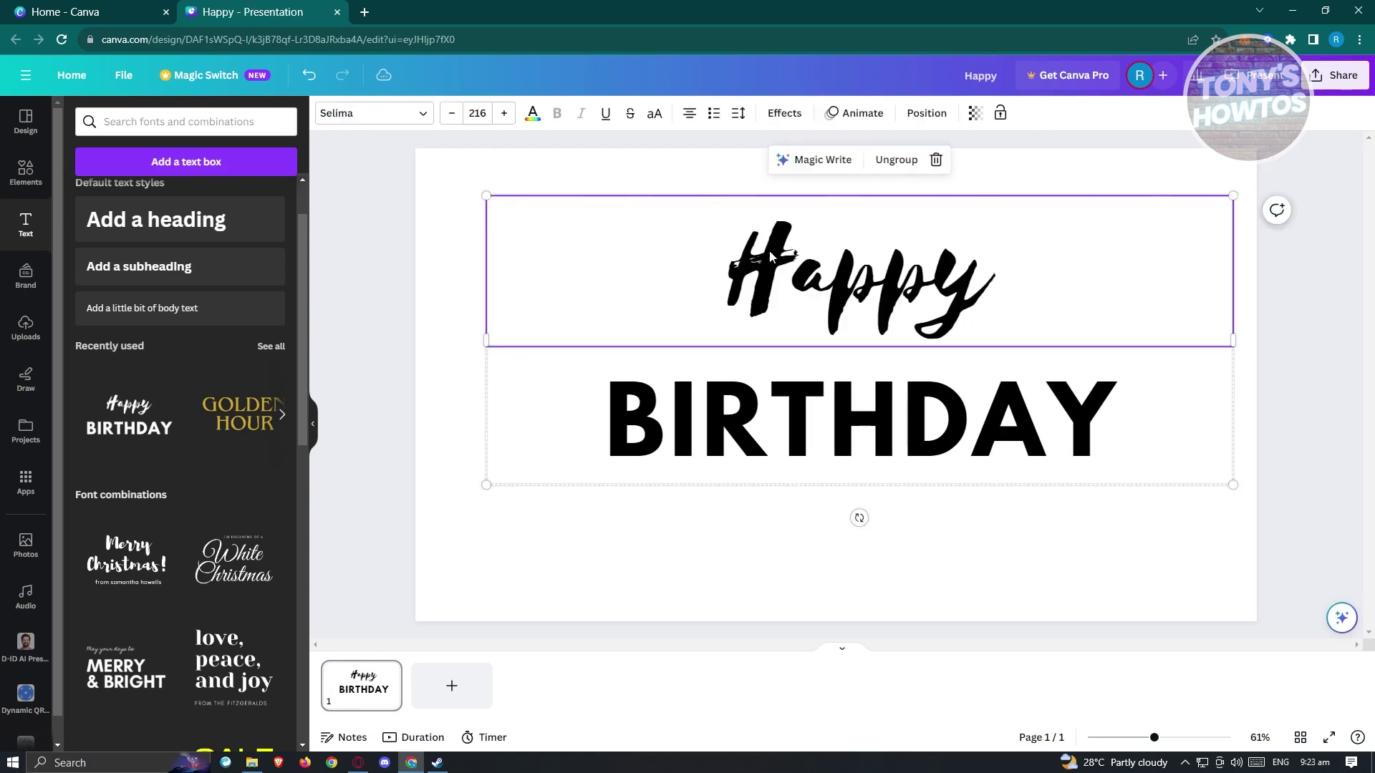
left_click(937, 159)
left_click_drag(924, 428, 888, 362)
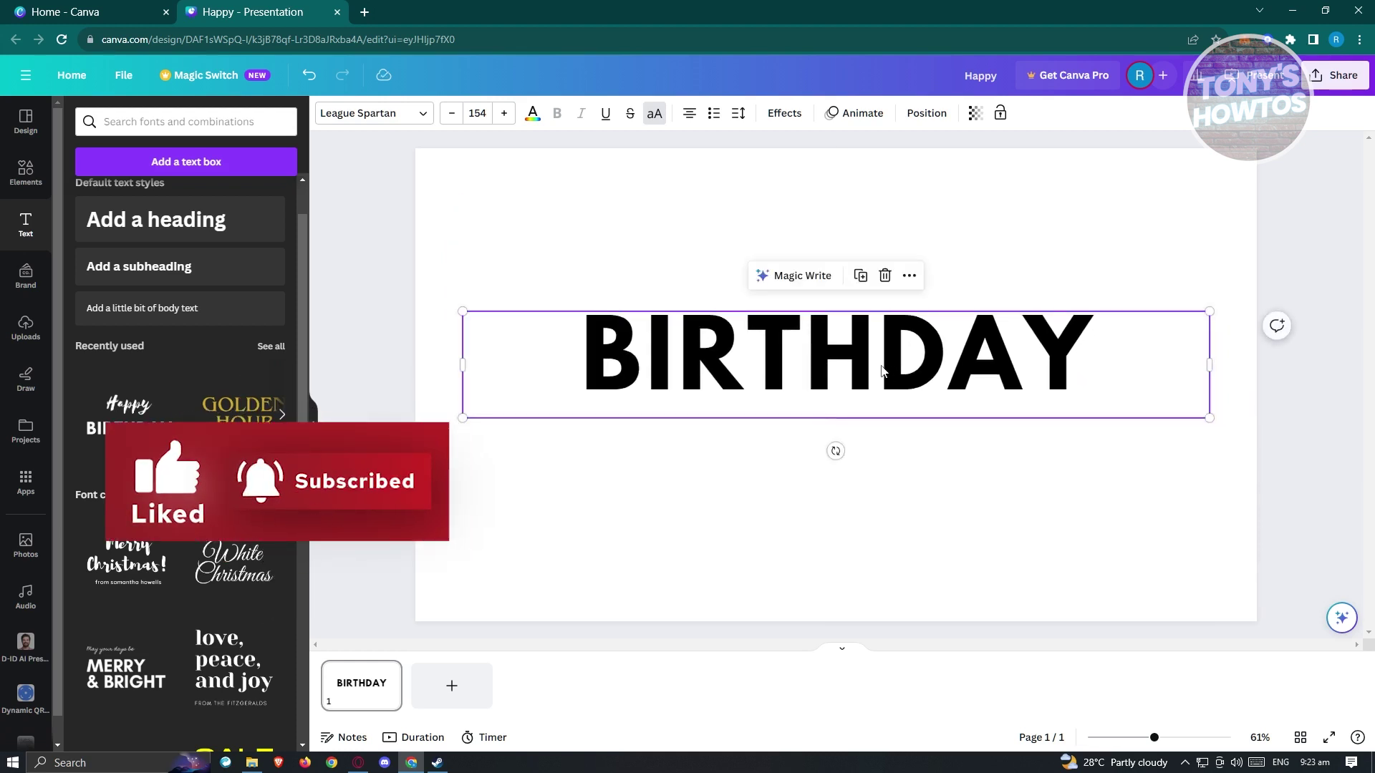
- Place the uploaded face photo on the right side of the slide
left_click(25, 328)
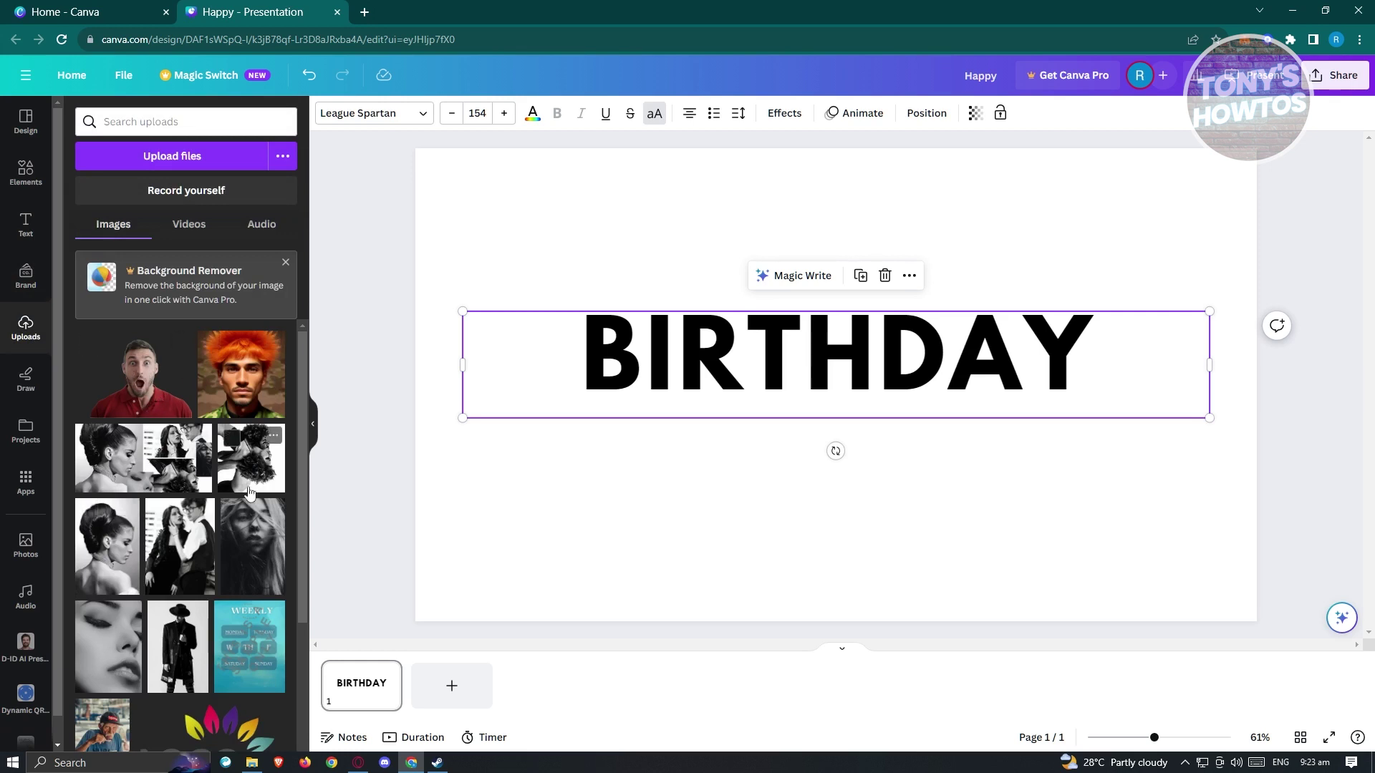
left_click_drag(93, 633, 745, 315)
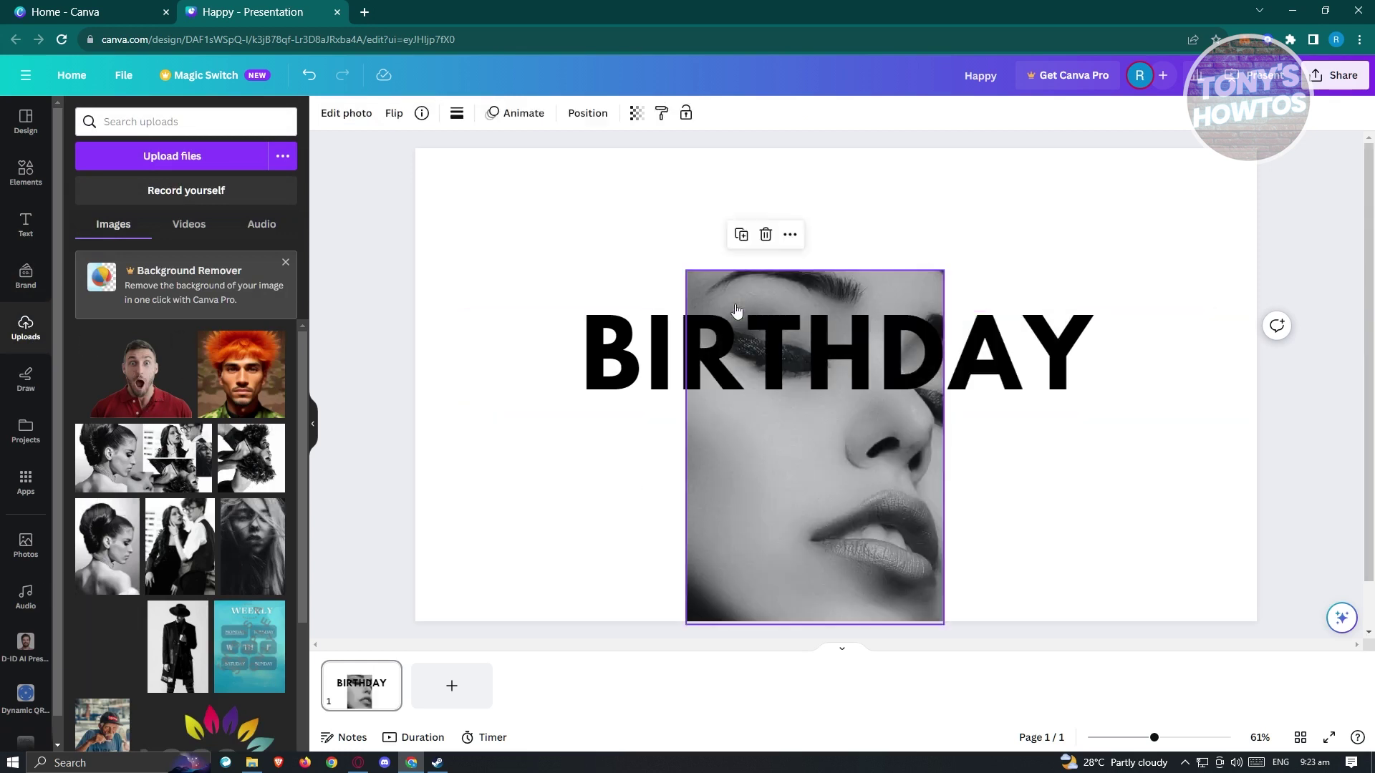
left_click_drag(856, 510, 1091, 466)
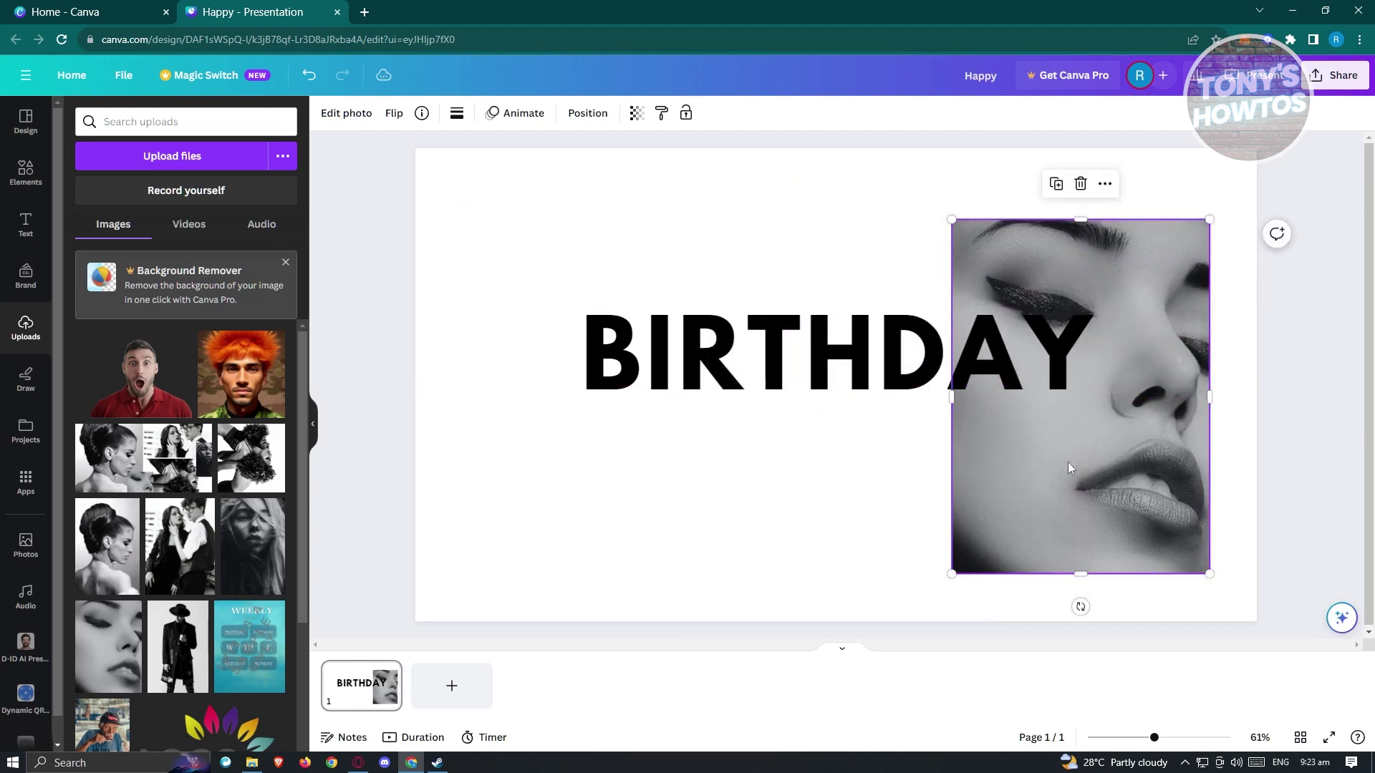
- Try horizontal and vertical flips on the face photo, then delete it
left_click(394, 113)
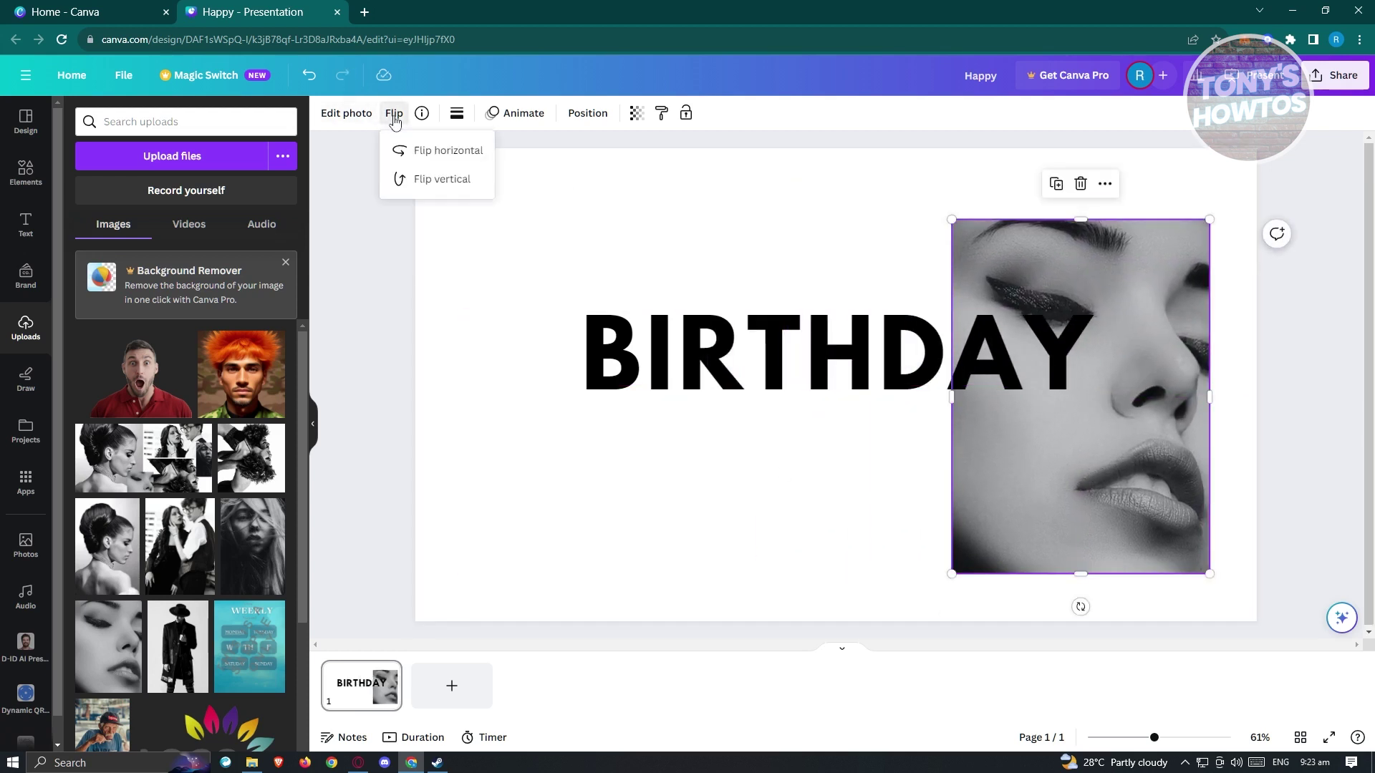
left_click(448, 152)
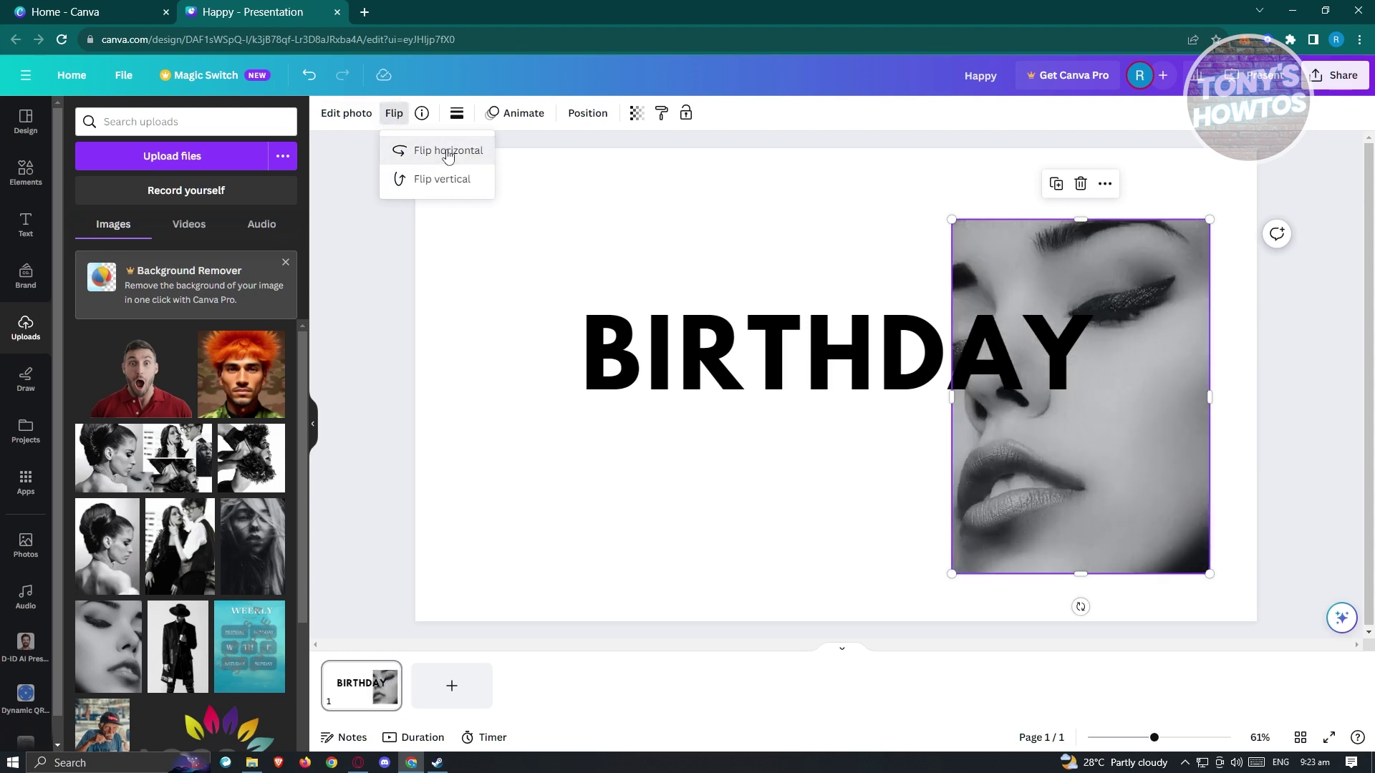
left_click(444, 151)
left_click(444, 152)
left_click(444, 152)
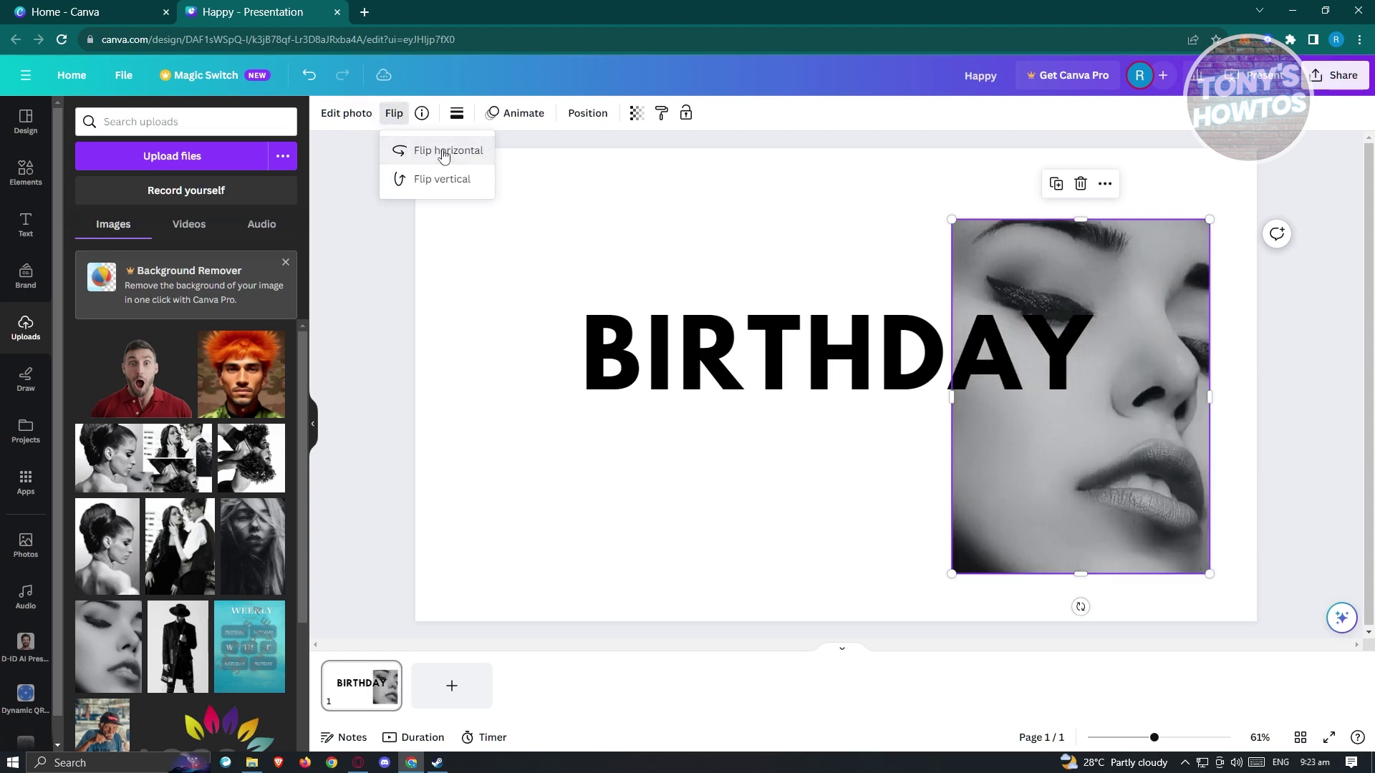
left_click(441, 151)
left_click(440, 181)
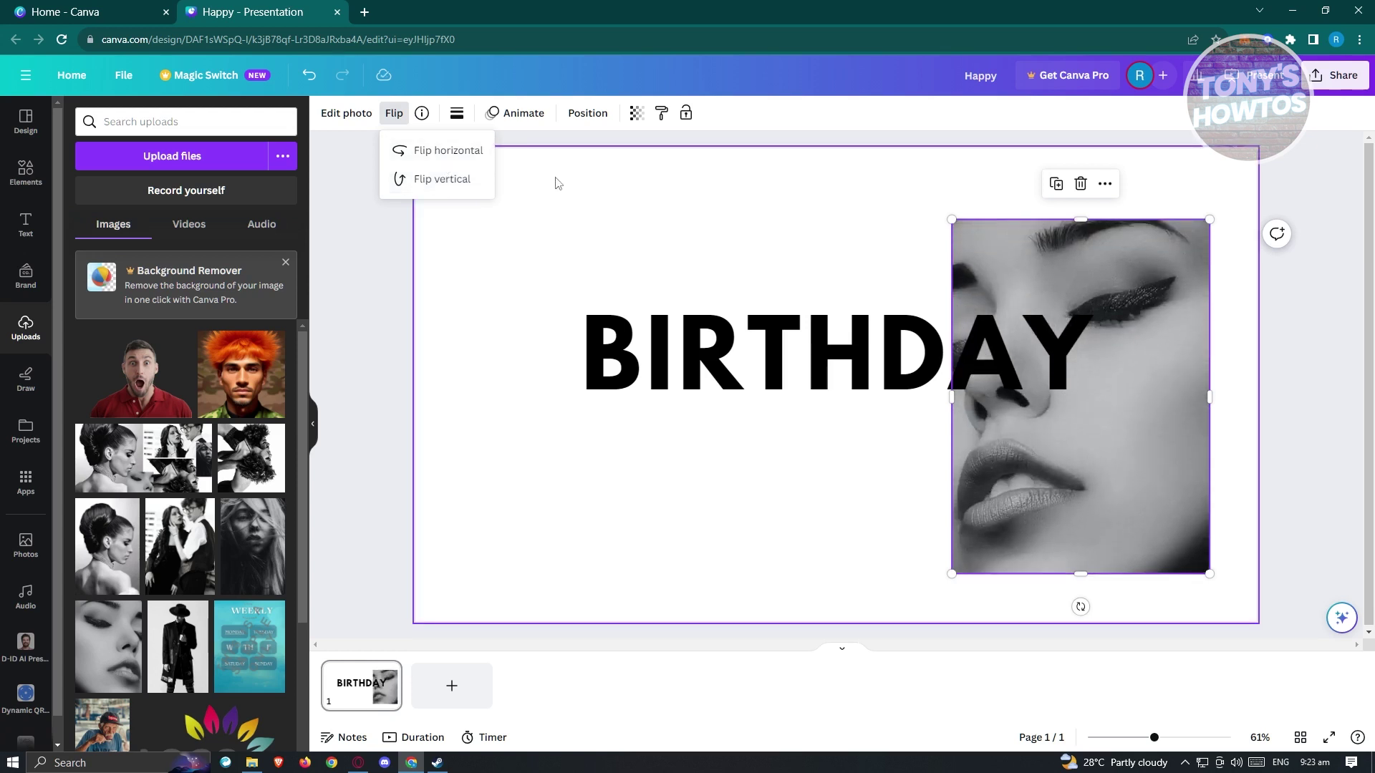
left_click(1081, 184)
left_click(912, 336)
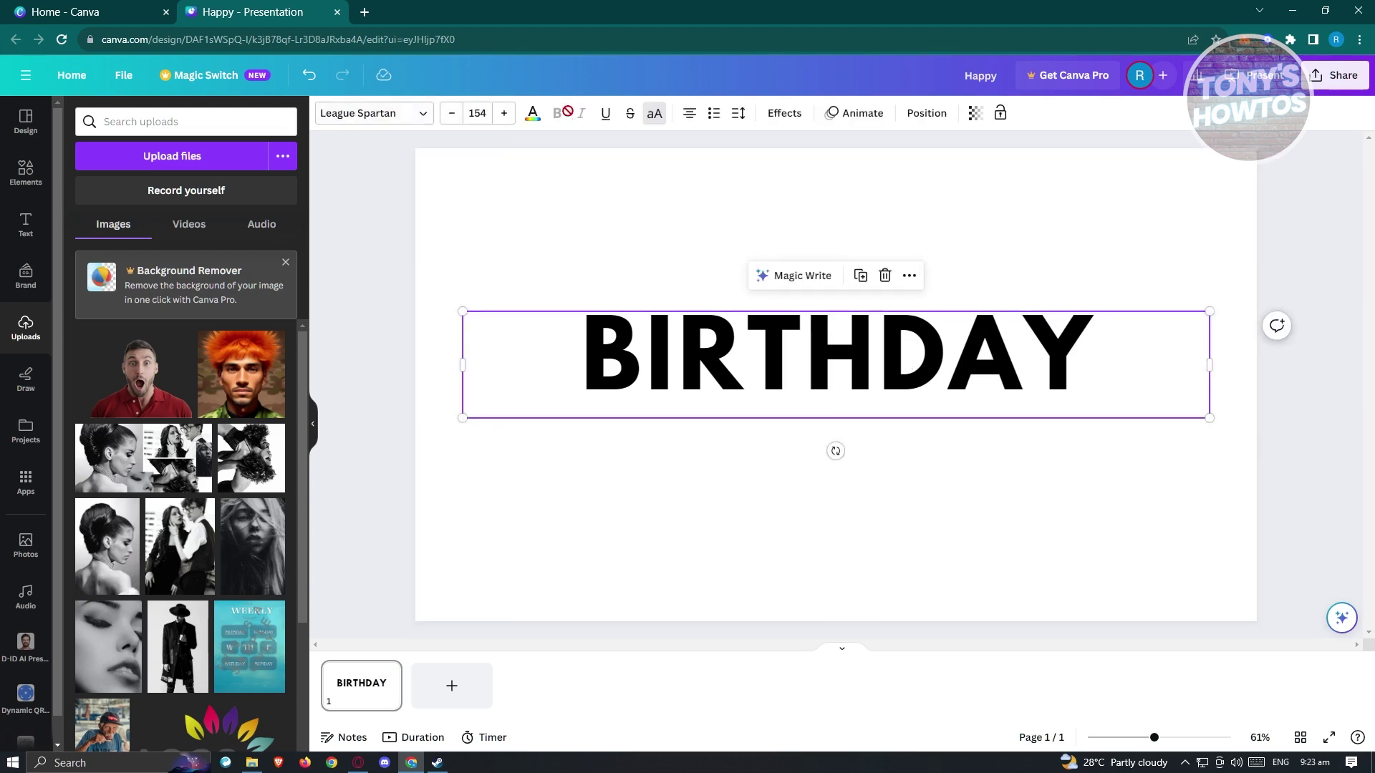
- Centre BIRTHDAY higher on page 1 and add a blank second page
mouse_move(997, 369)
left_mouse_down()
mouse_move(974, 429)
mouse_move(1007, 357)
left_mouse_up()
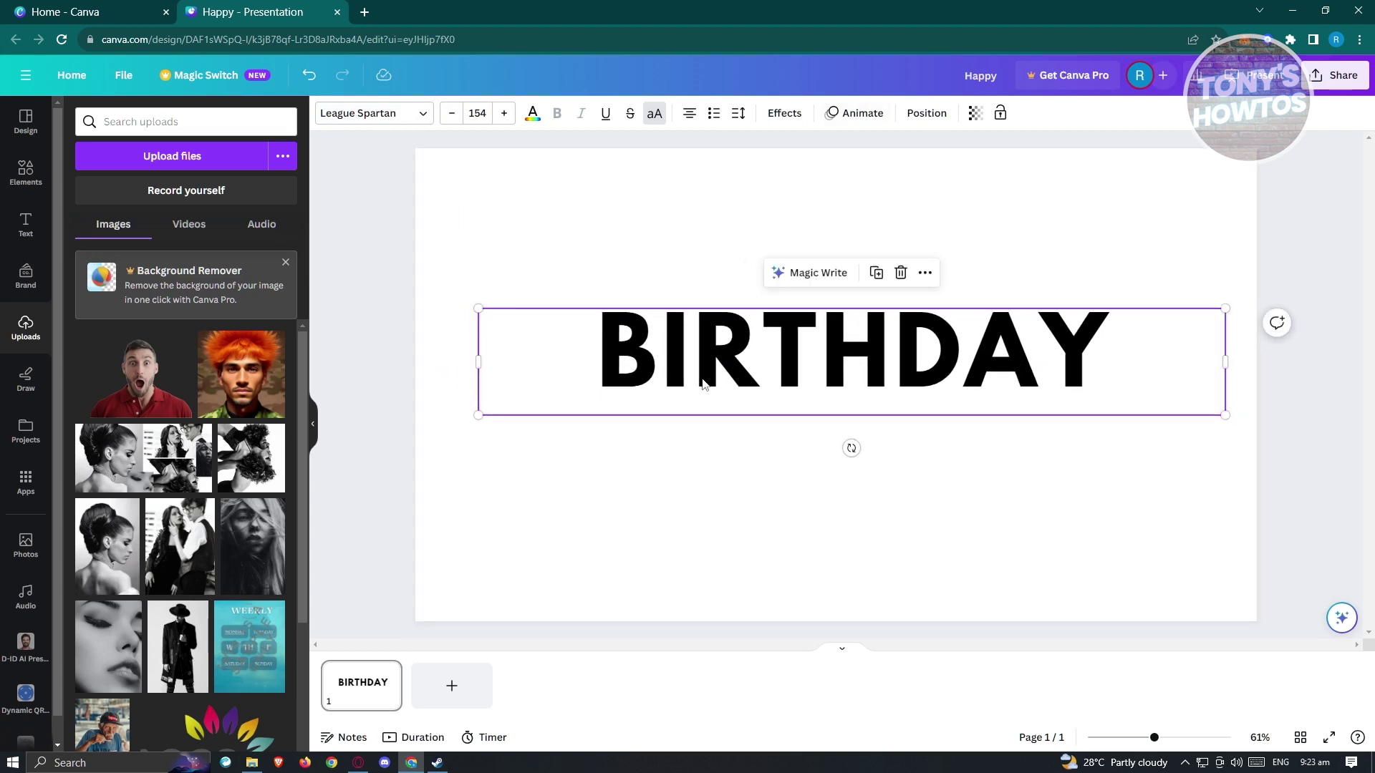
left_click_drag(679, 372, 660, 330)
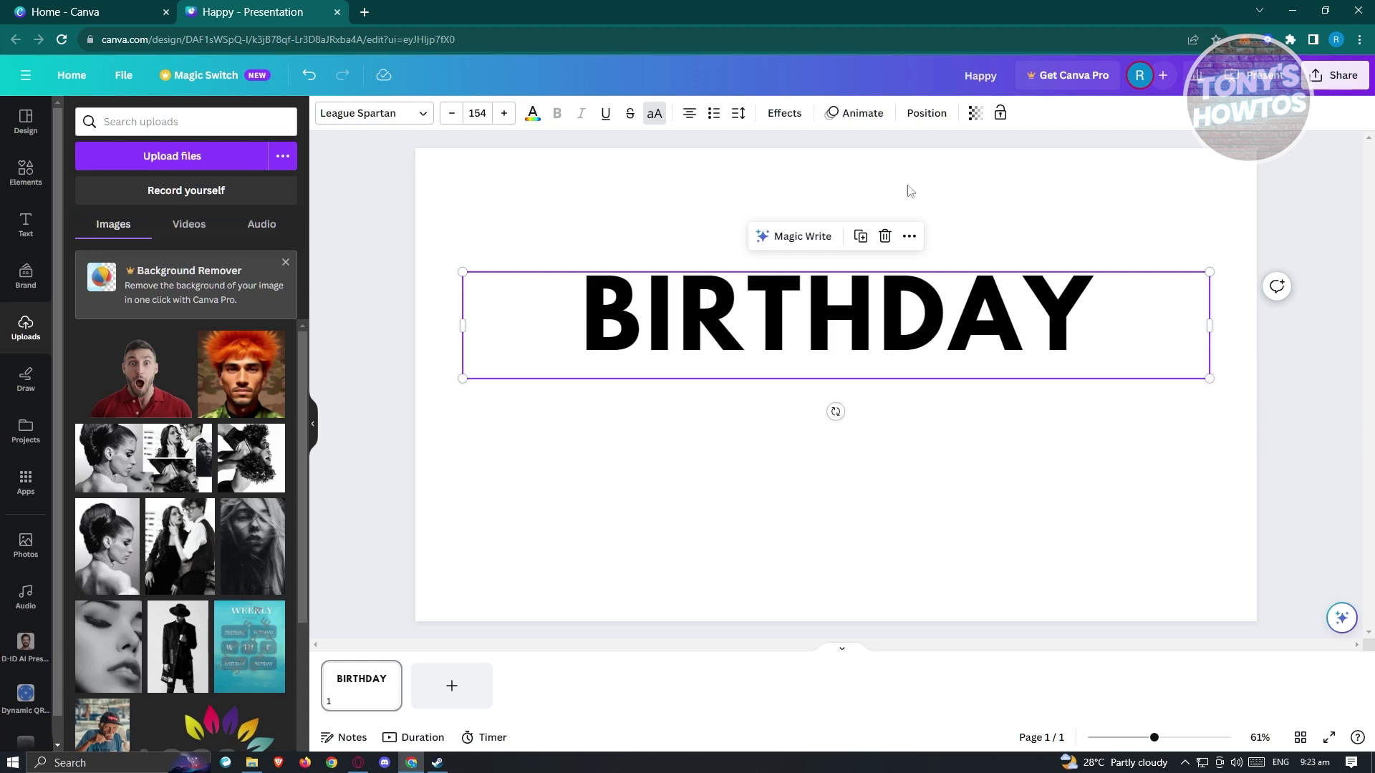
left_click(451, 696)
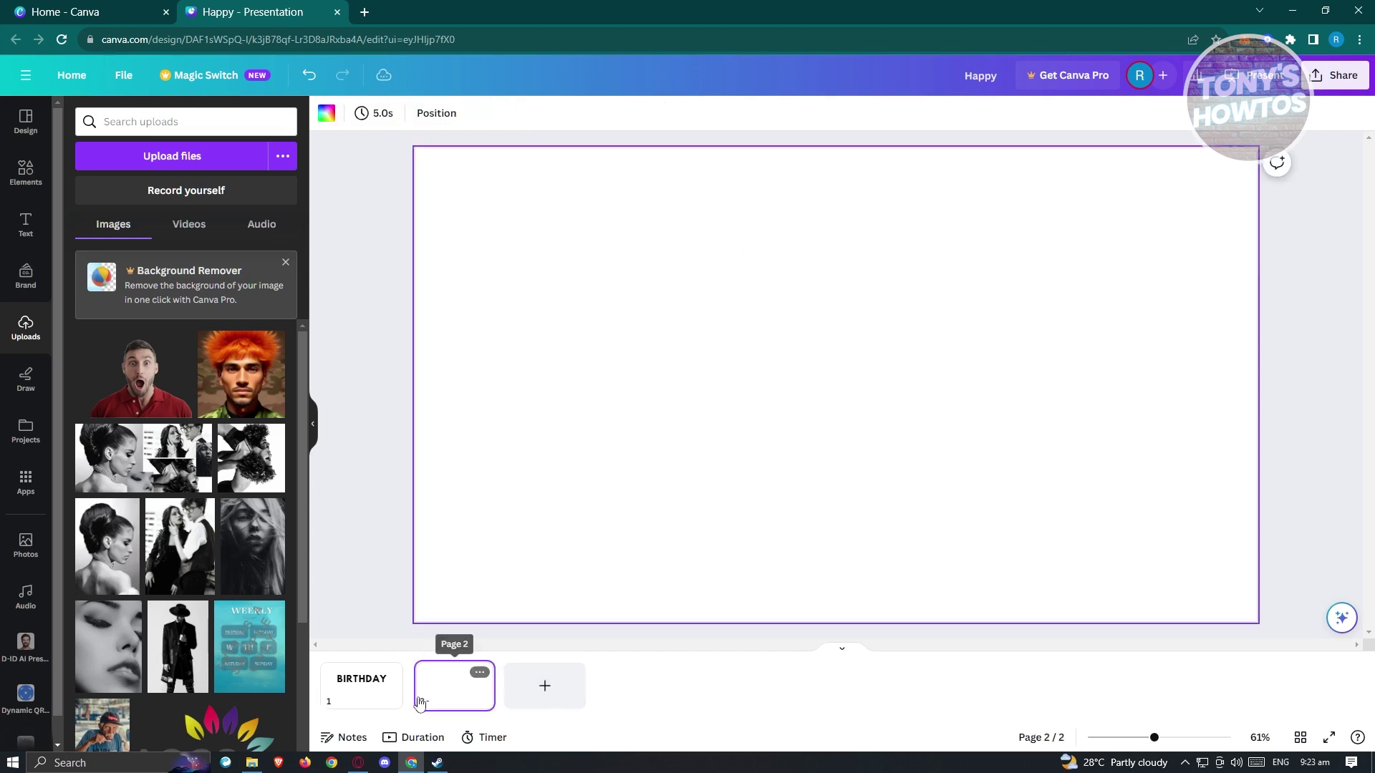
- Copy the BIRTHDAY text box from page 1 and paste it onto page 2
left_click(369, 695)
left_click(829, 315)
right_click(829, 316)
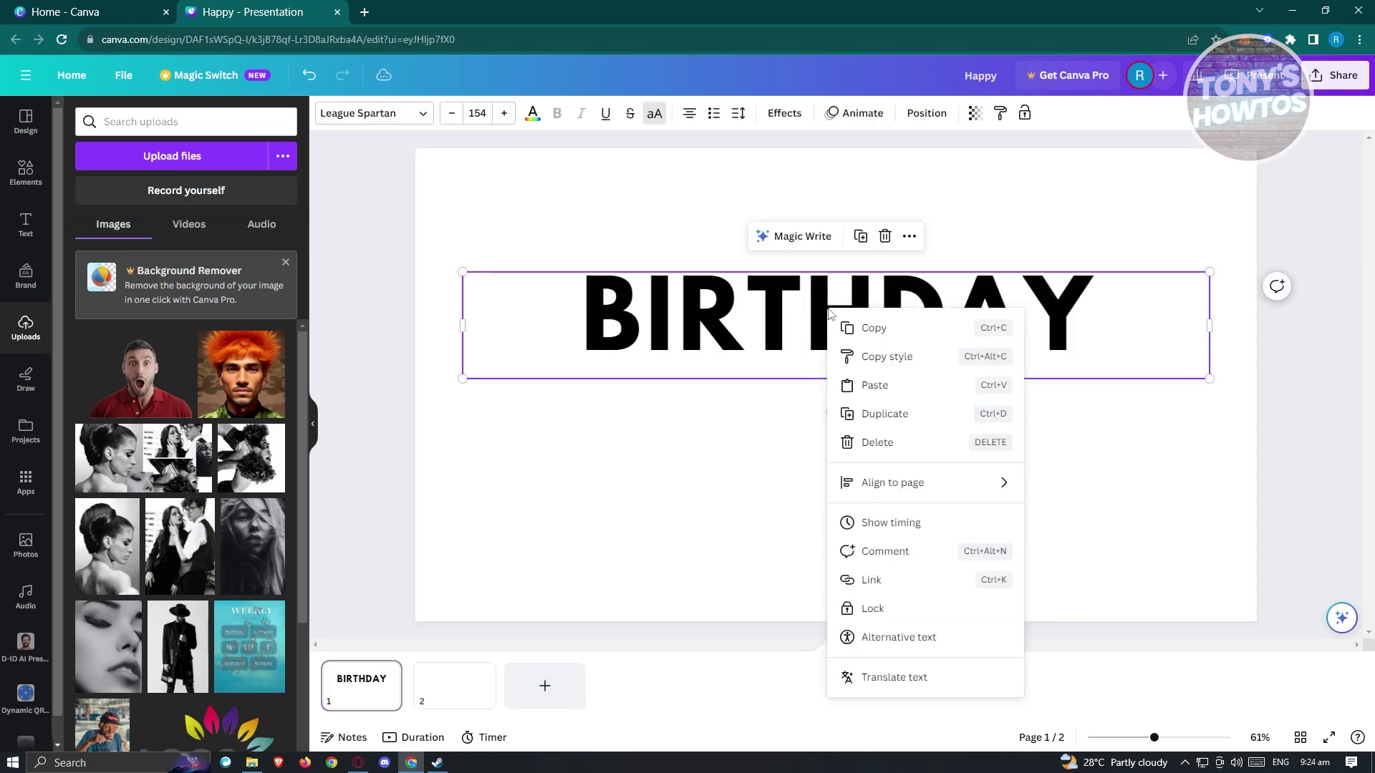
left_click(863, 328)
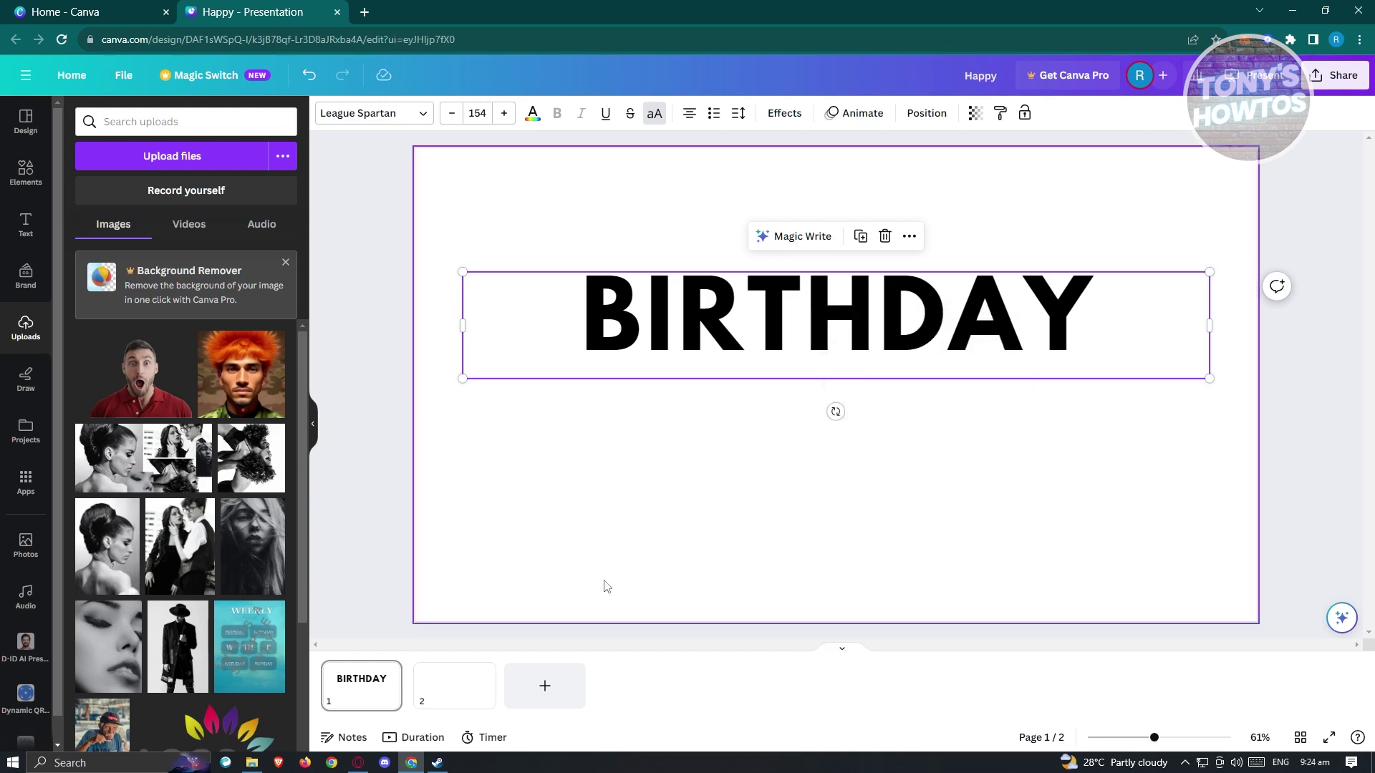
left_click(469, 678)
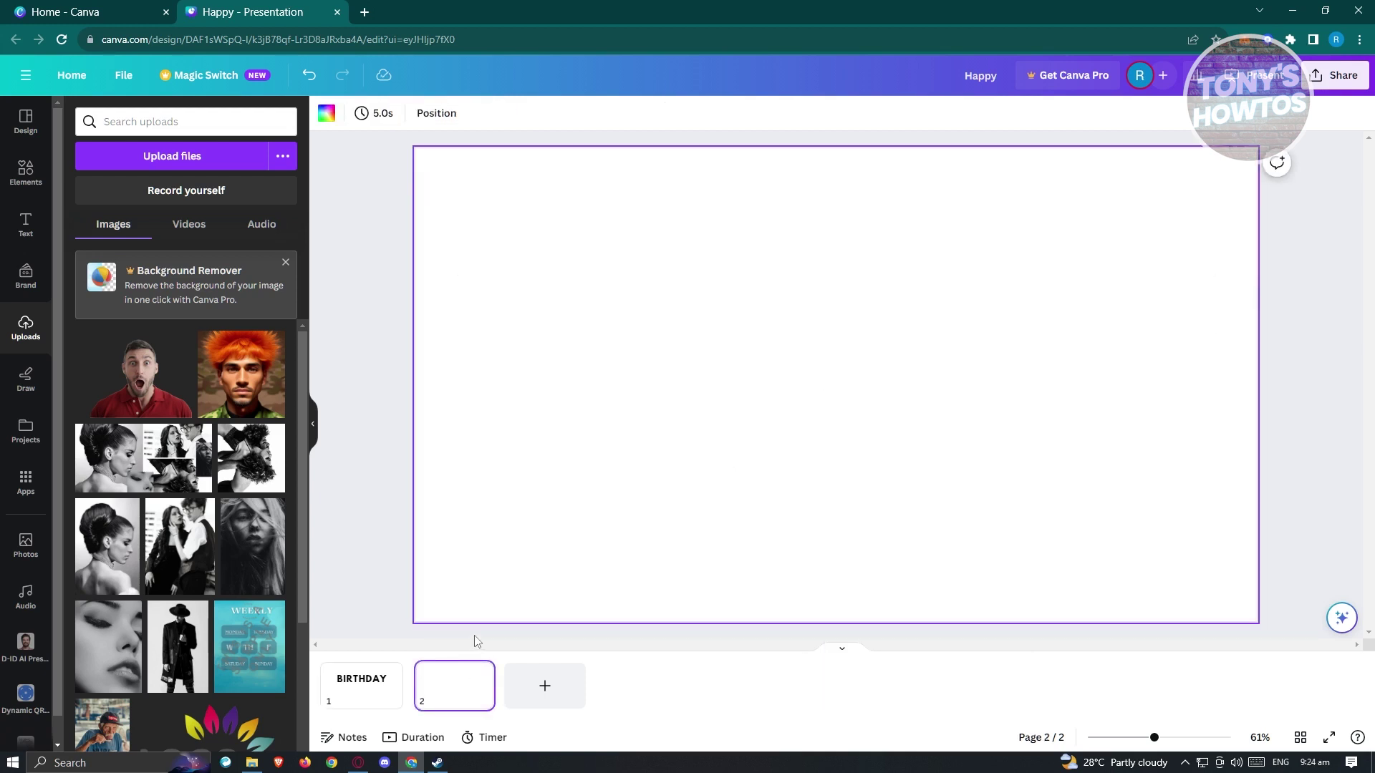
key("ctrl+v")
mouse_move(852, 334)
left_mouse_down()
mouse_move(852, 356)
mouse_move(867, 343)
left_mouse_up()
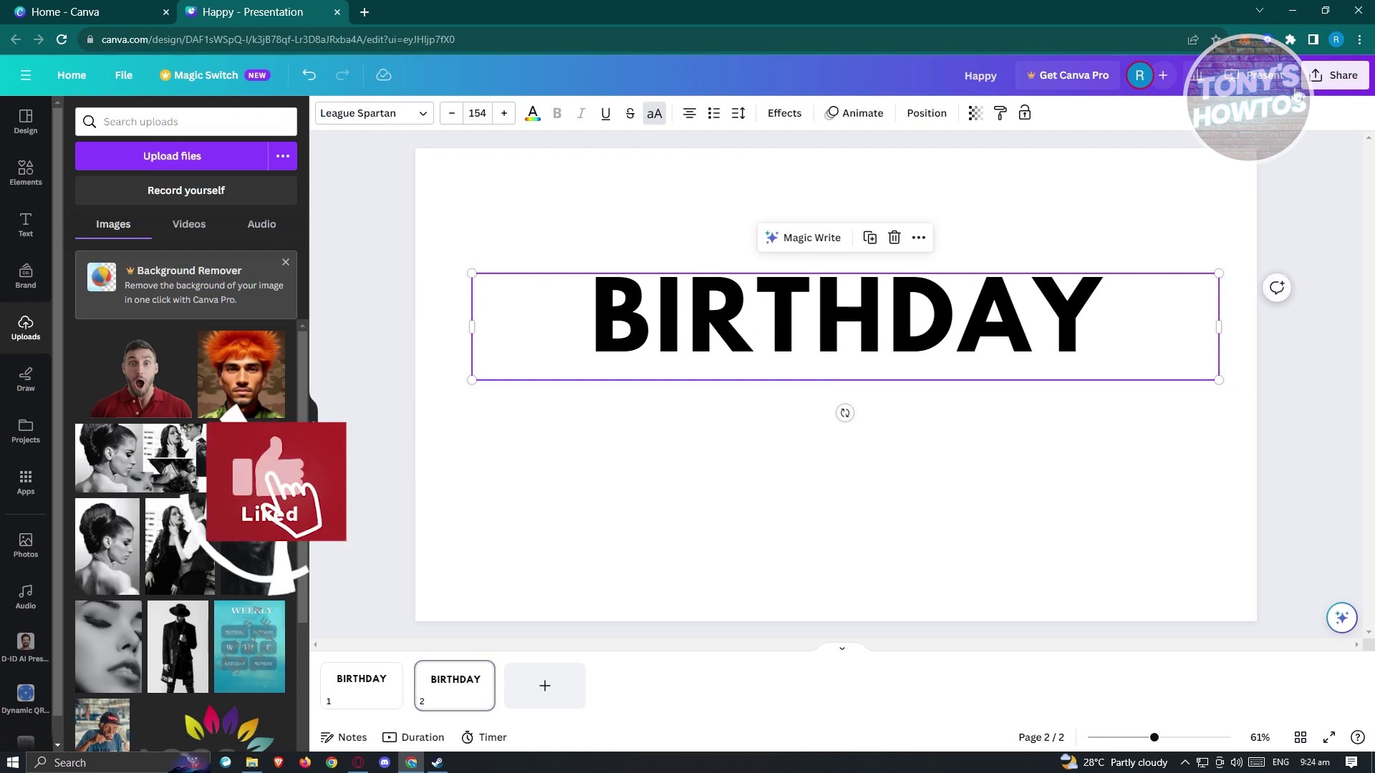
left_click(1330, 85)
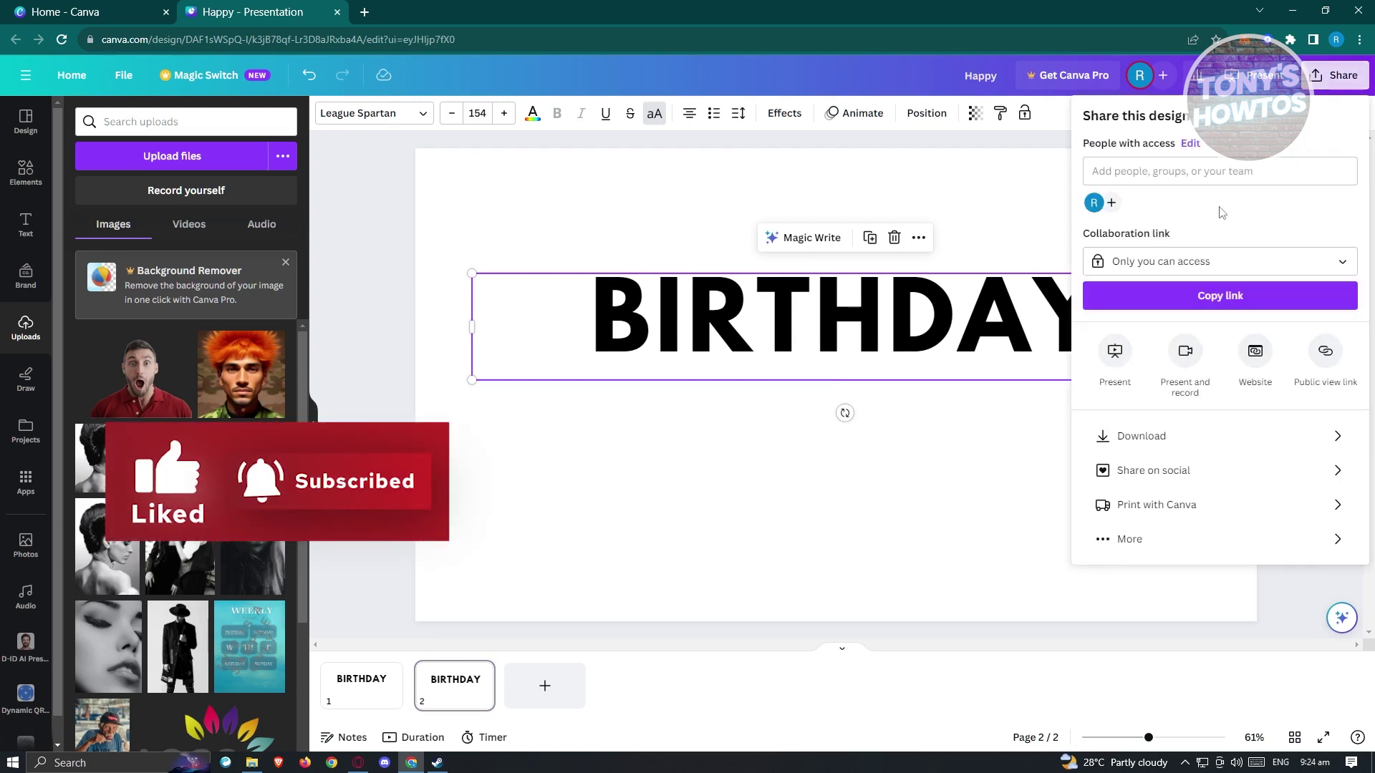
- Set the download to PNG format with only page 2 selected
left_click(1193, 441)
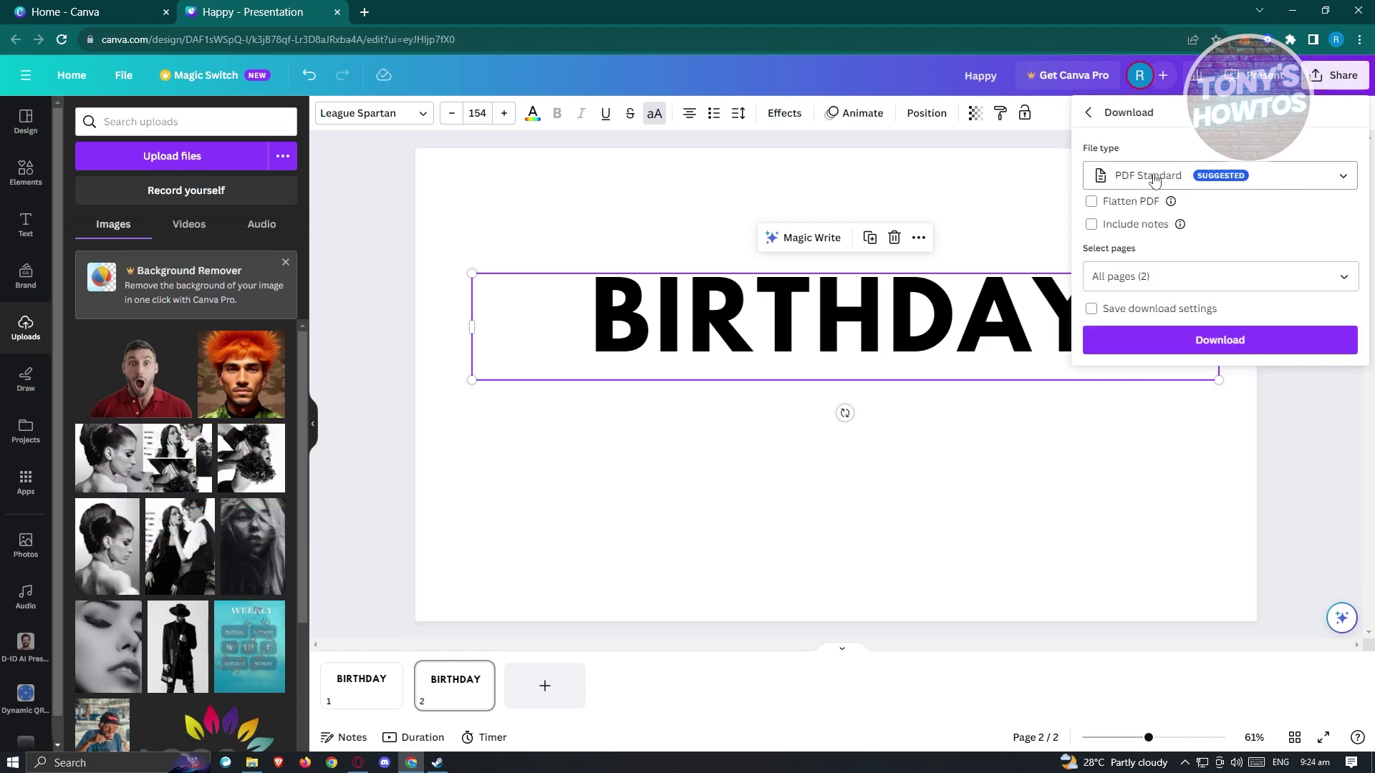
left_click(1283, 180)
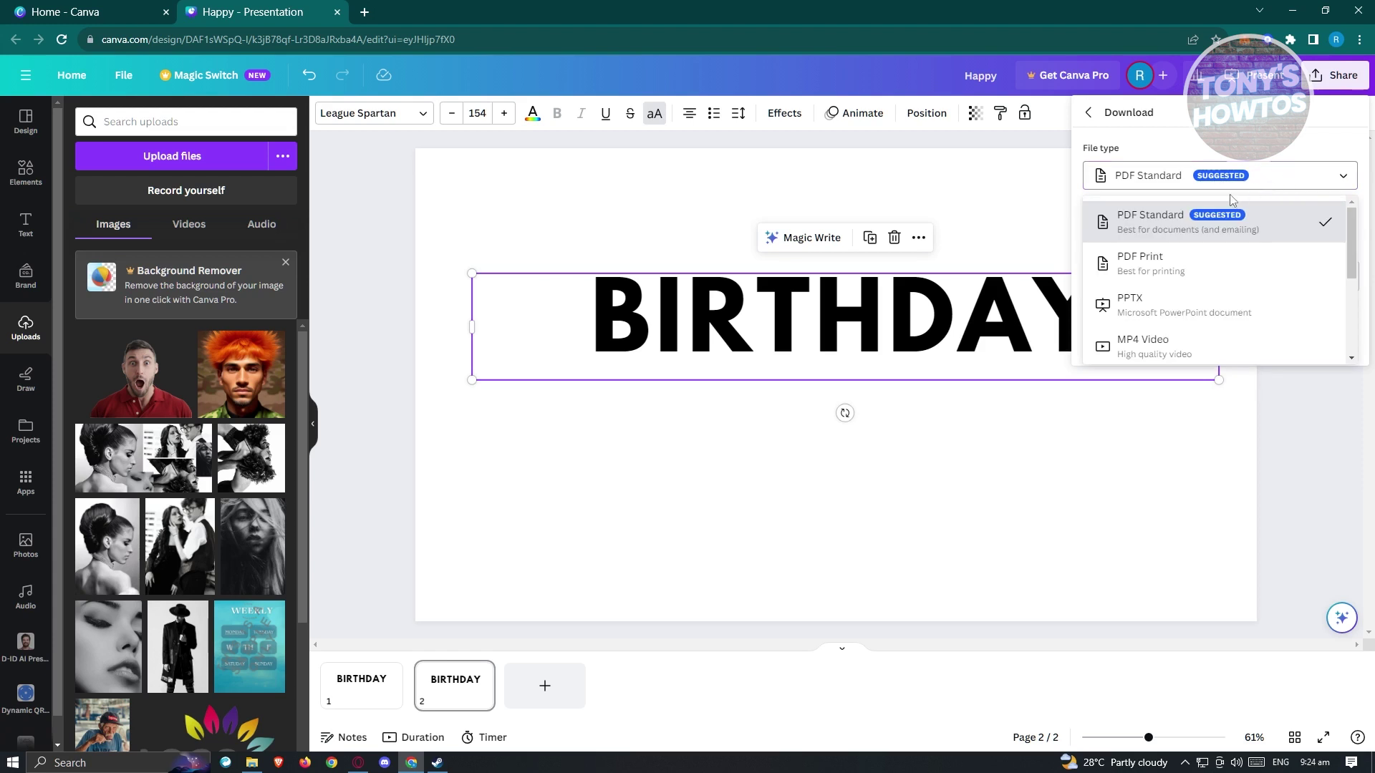
scroll(1206, 337, "down", 2)
scroll(1211, 342, "down", 2)
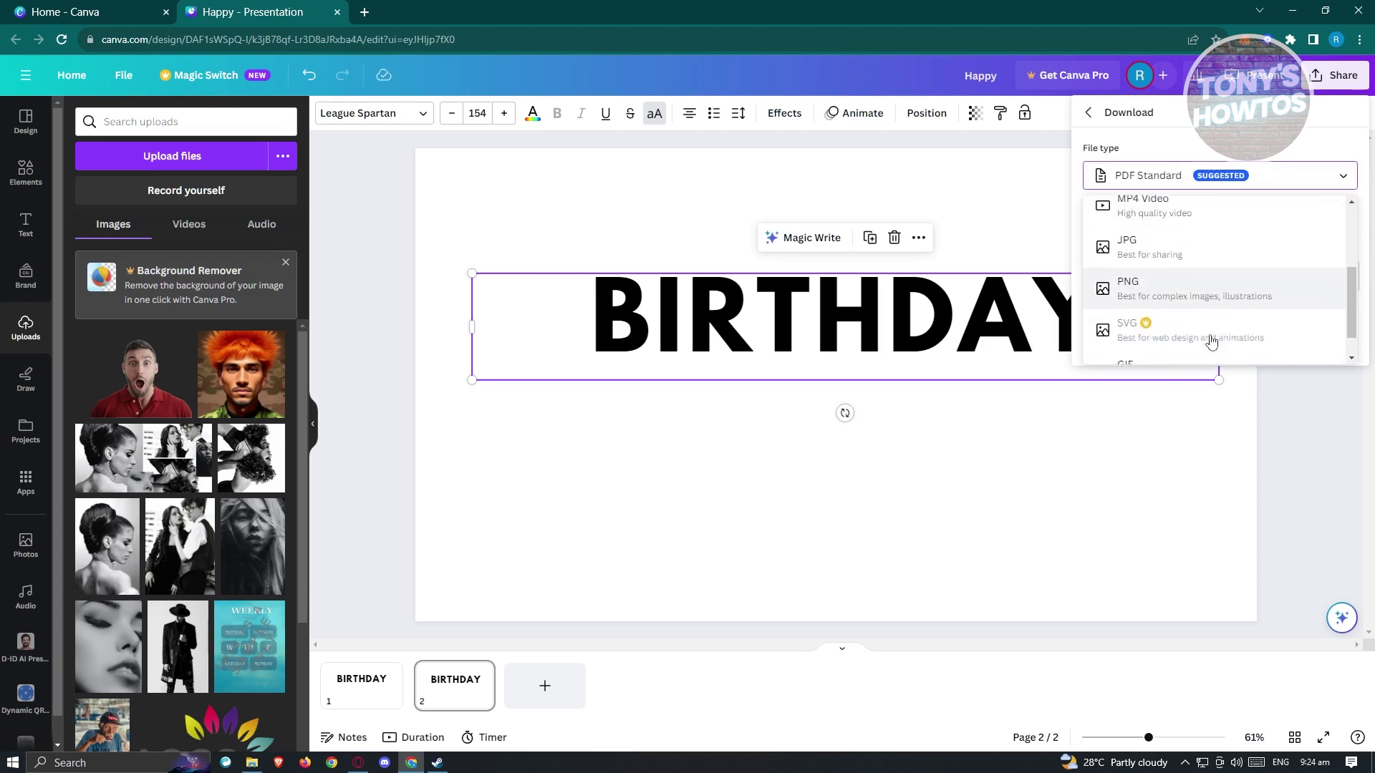
left_click(1216, 271)
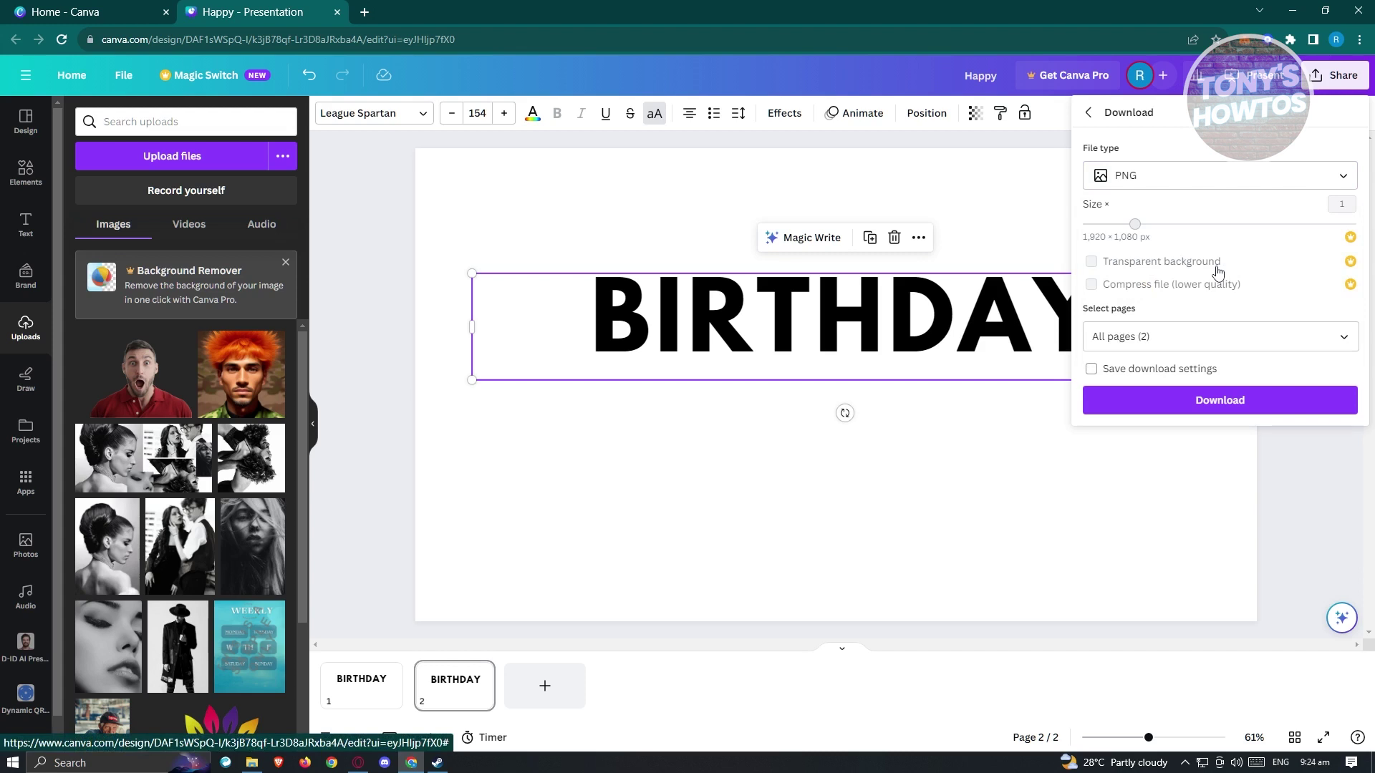
left_click(1229, 337)
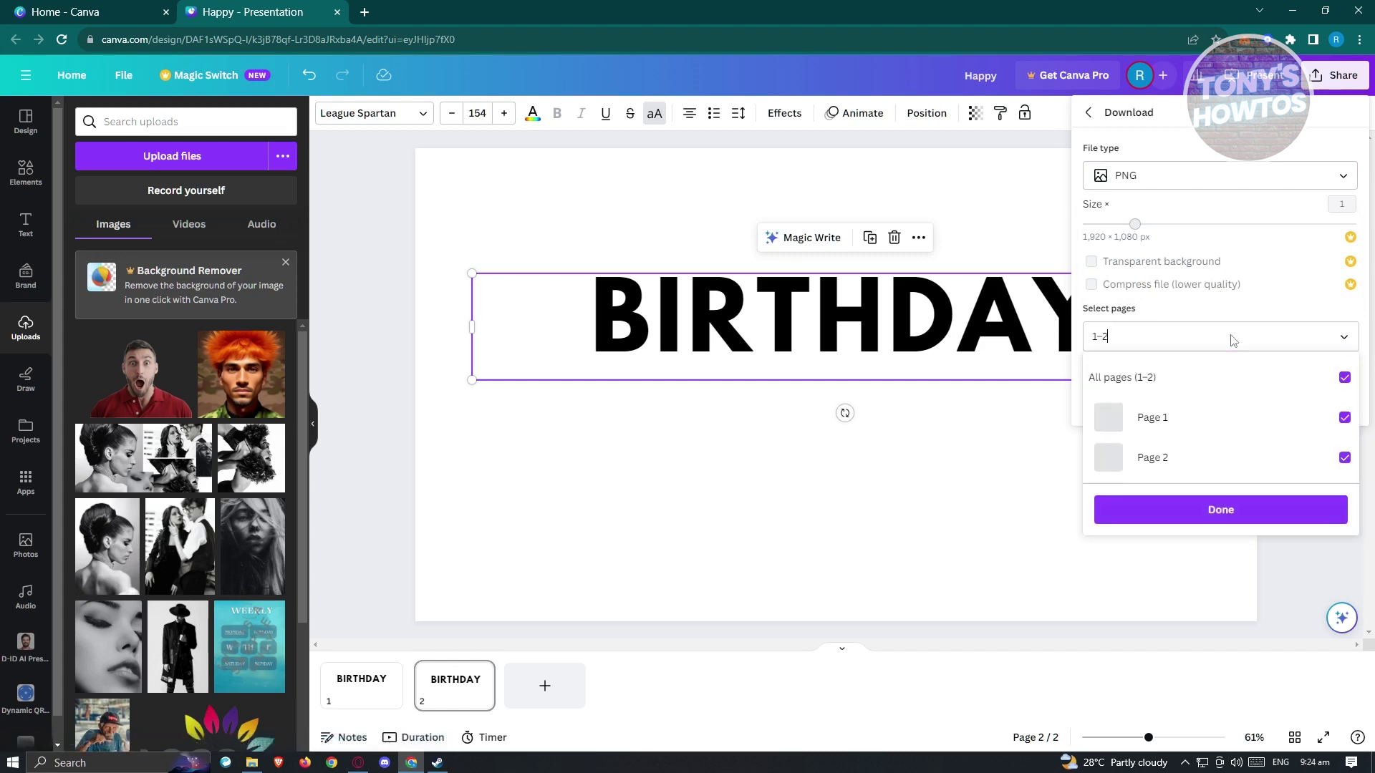
left_click(1345, 419)
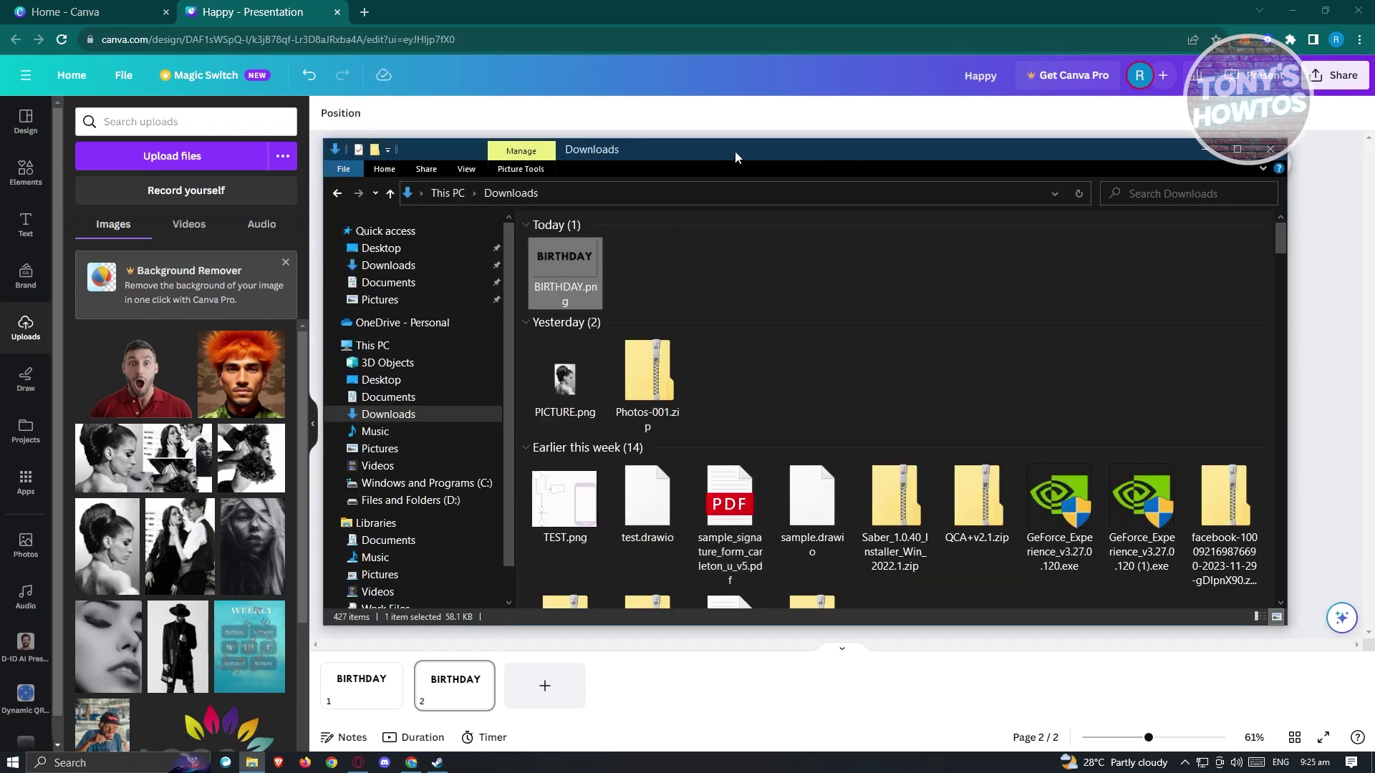
- Drag BIRTHDAY.png from the Downloads folder into Canva's uploads library
left_click_drag(733, 152, 791, 153)
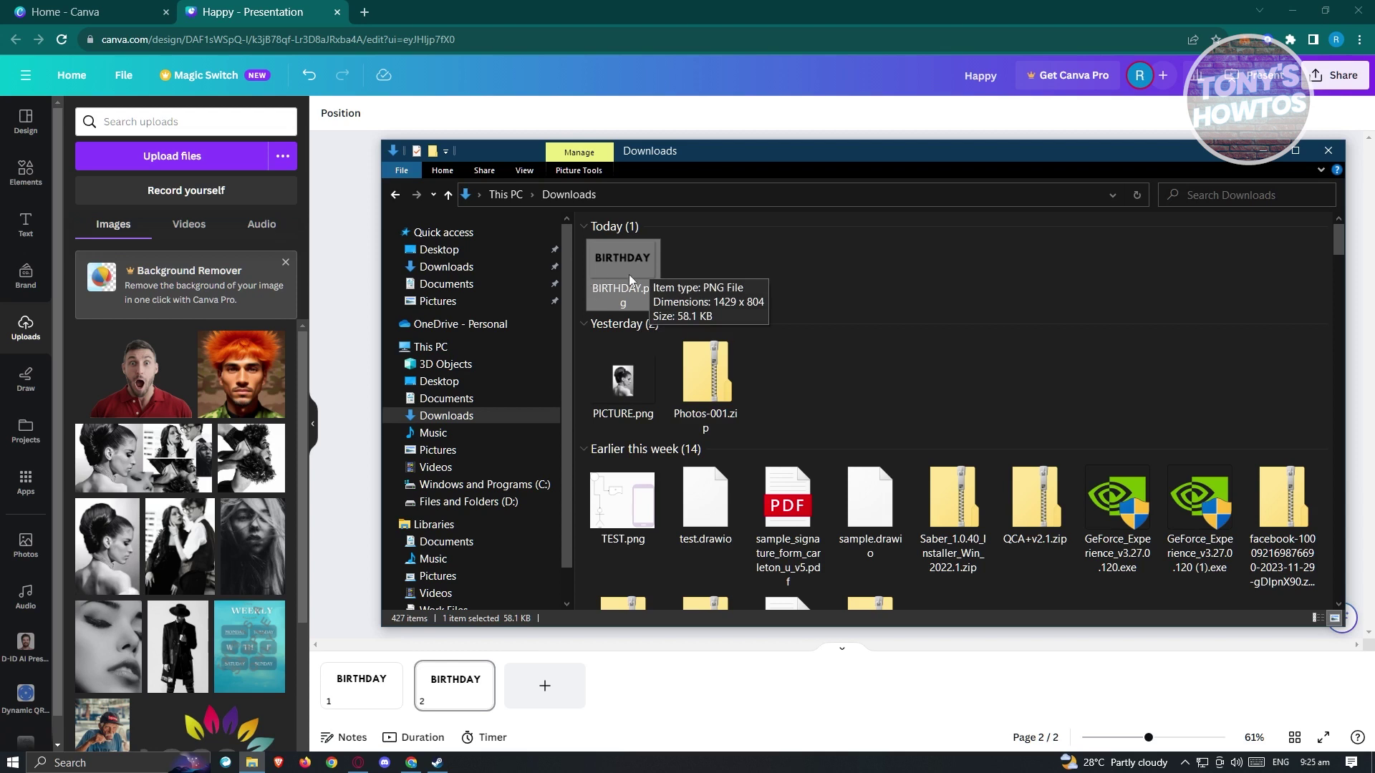
left_click(41, 342)
left_click(259, 763)
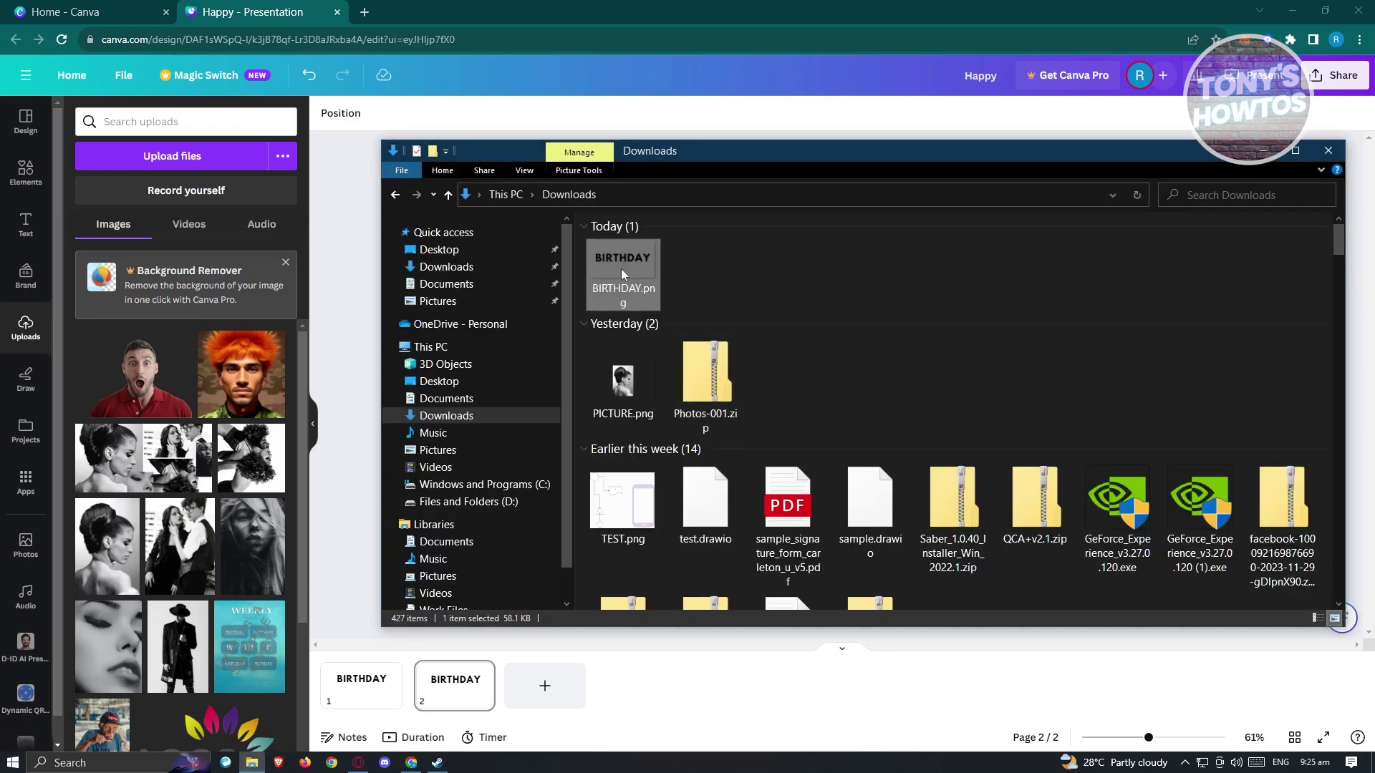
left_click_drag(623, 274, 166, 416)
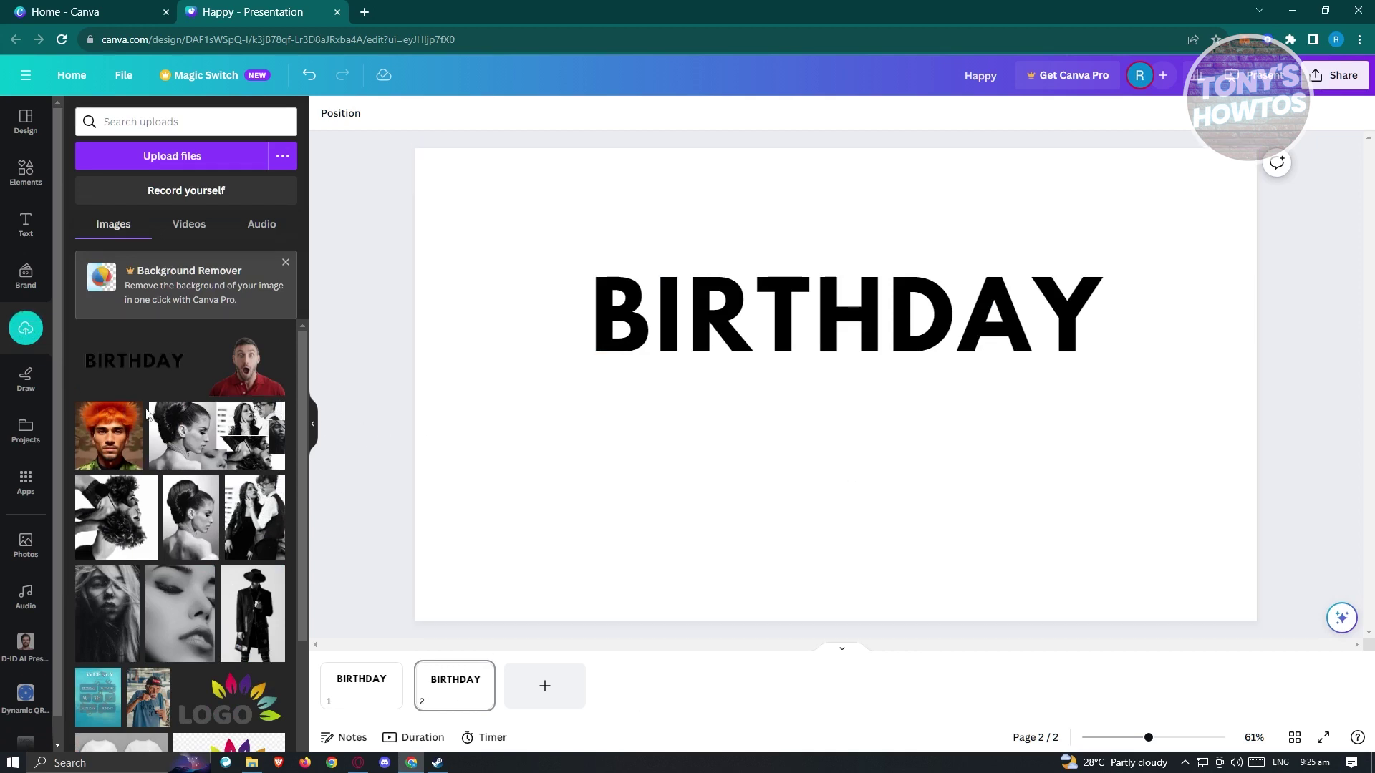
- Place the BIRTHDAY.png upload on page 2, enlarge it to match the title, and centre it below
left_click_drag(321, 380, 654, 380)
left_click_drag(871, 468, 868, 336)
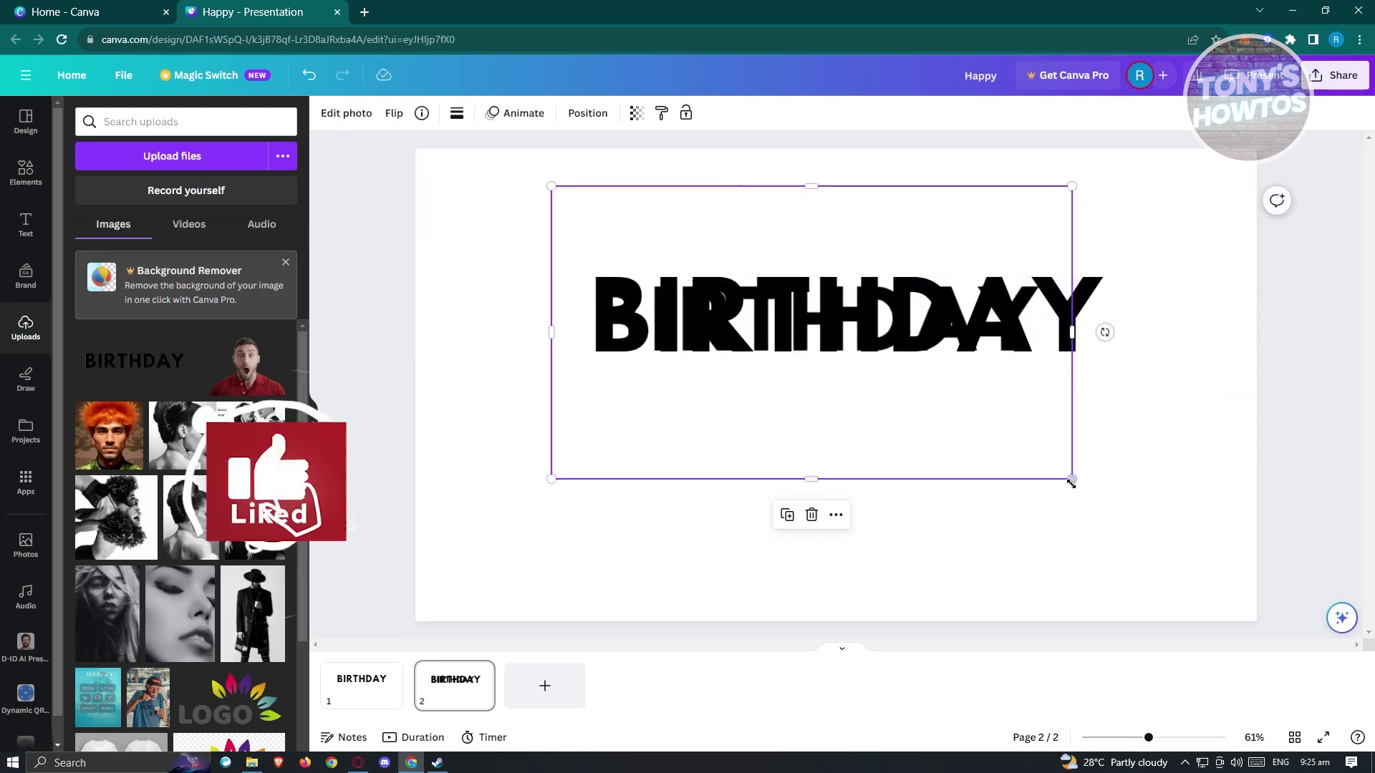
left_click_drag(1073, 479, 1151, 512)
left_click_drag(1012, 360, 1001, 337)
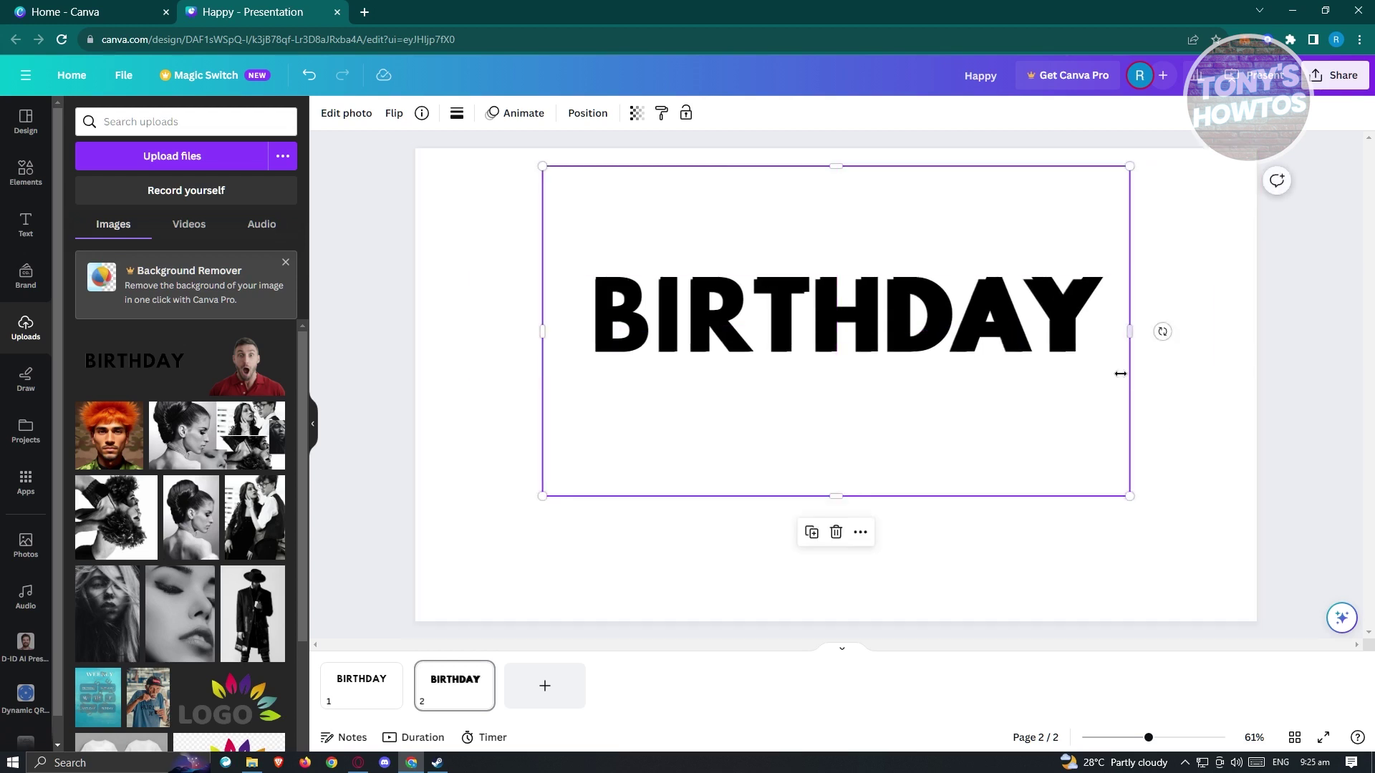
left_click_drag(1131, 496, 1138, 501)
left_click_drag(977, 344, 974, 431)
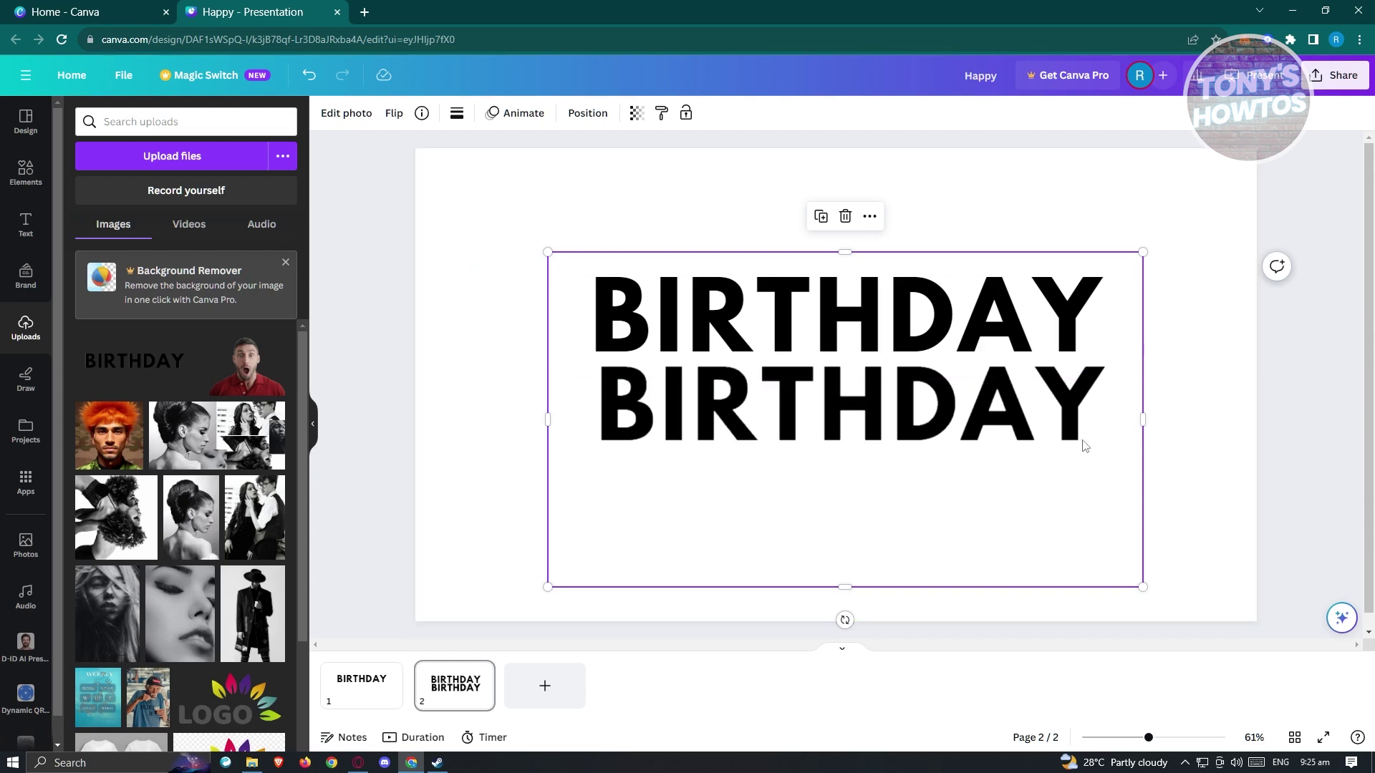
- Flip the lower BIRTHDAY image vertically and move it up under the heading
left_click(395, 114)
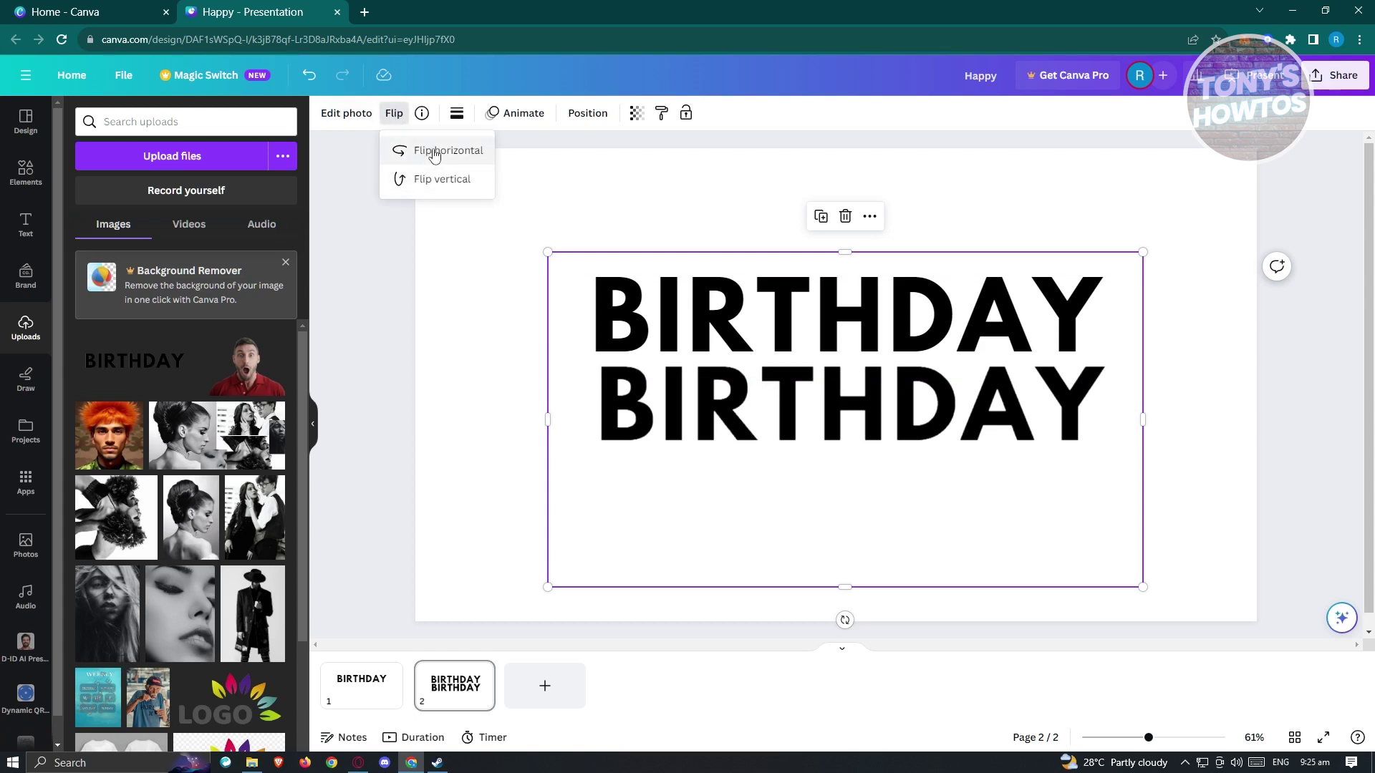
left_click(432, 187)
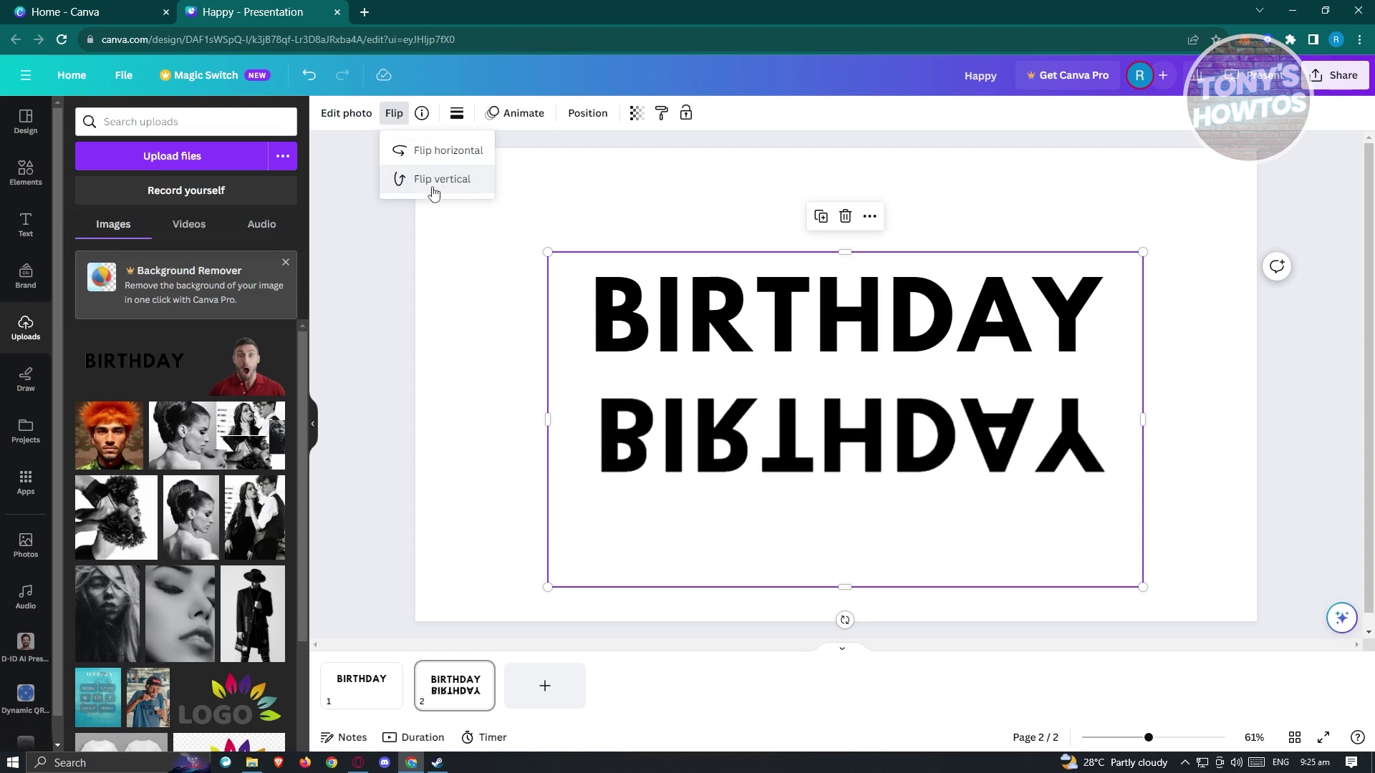
left_click_drag(872, 449, 873, 418)
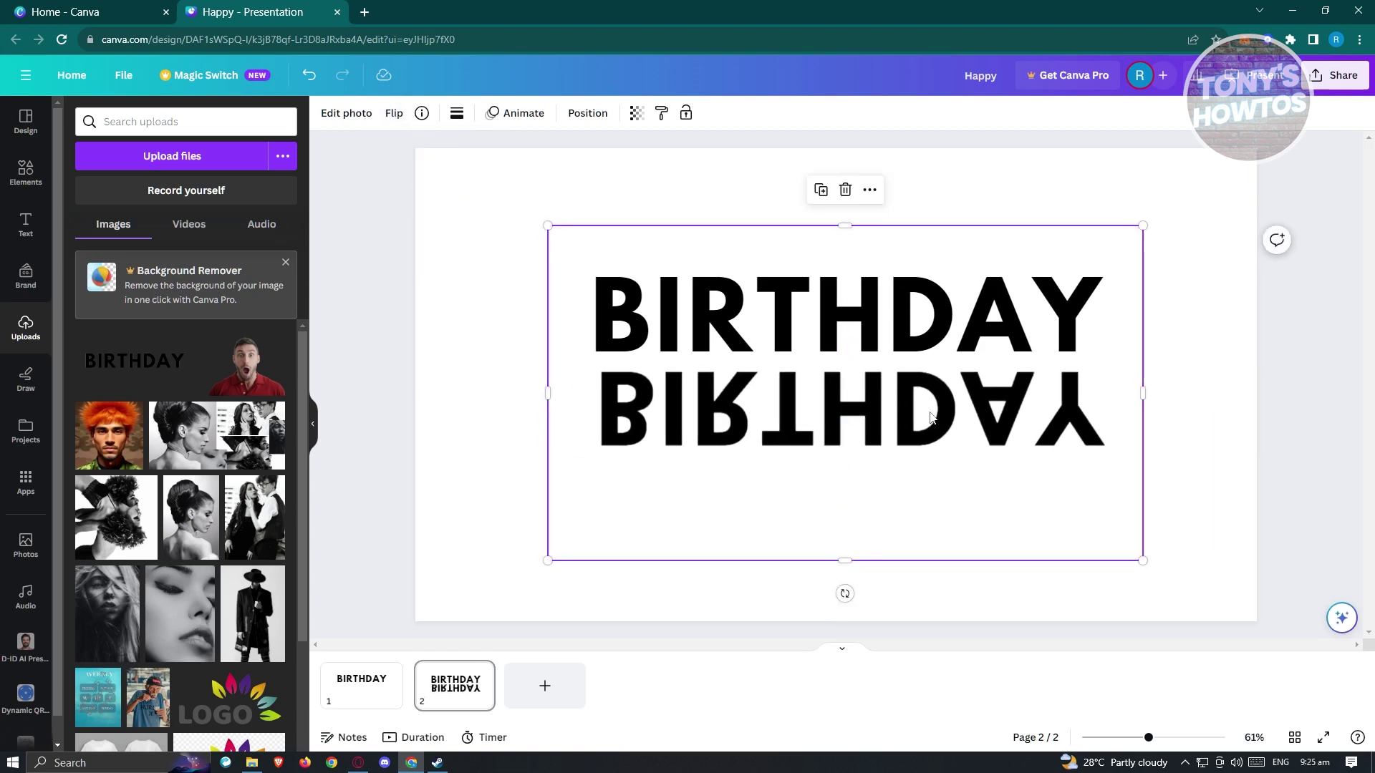